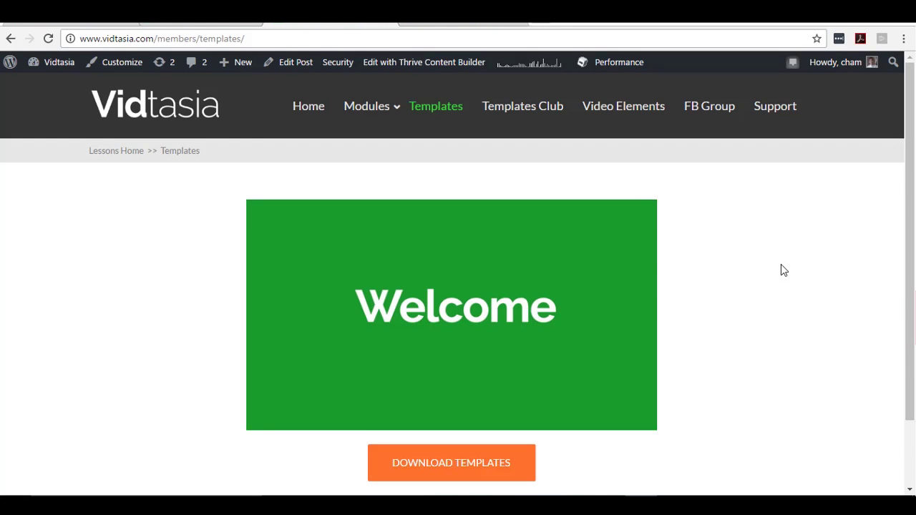
- Bring up the downloaded FE templates folder and drag its window into place on screen
scroll(781, 265, "down", 2)
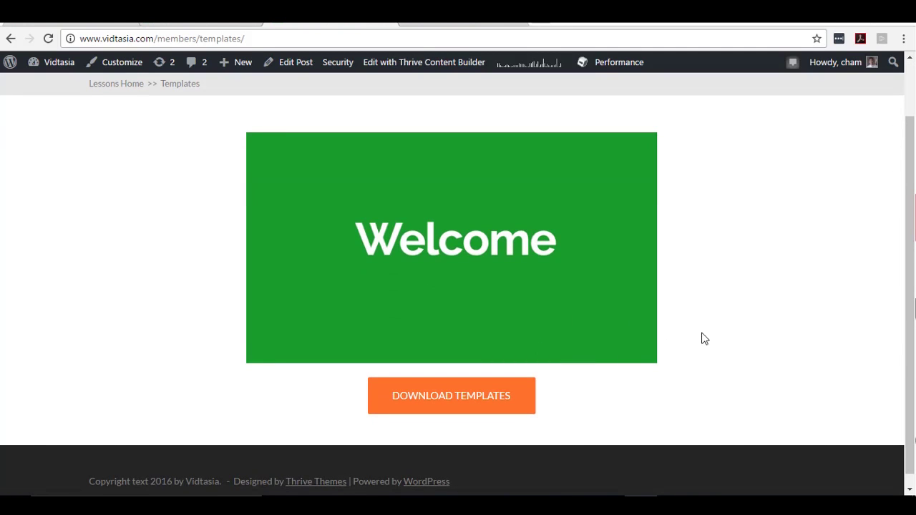
scroll(701, 339, "down", 1)
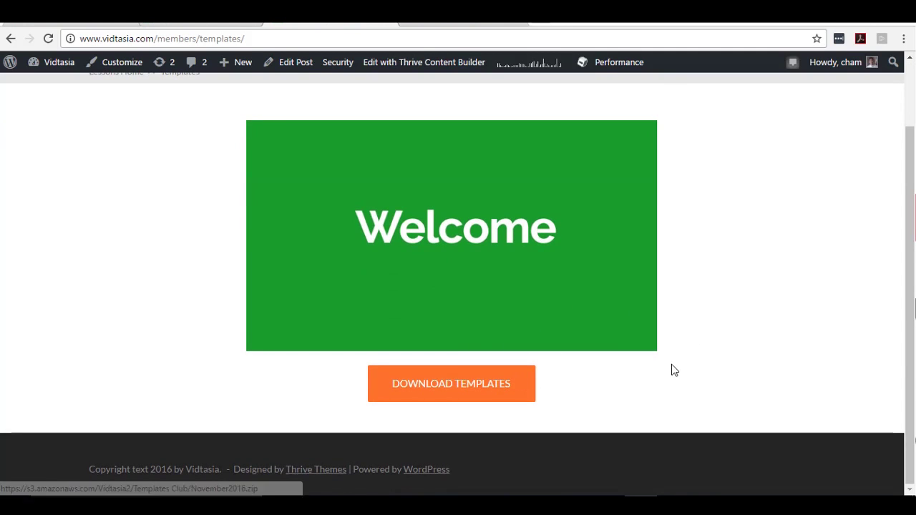
scroll(671, 370, "up", 1)
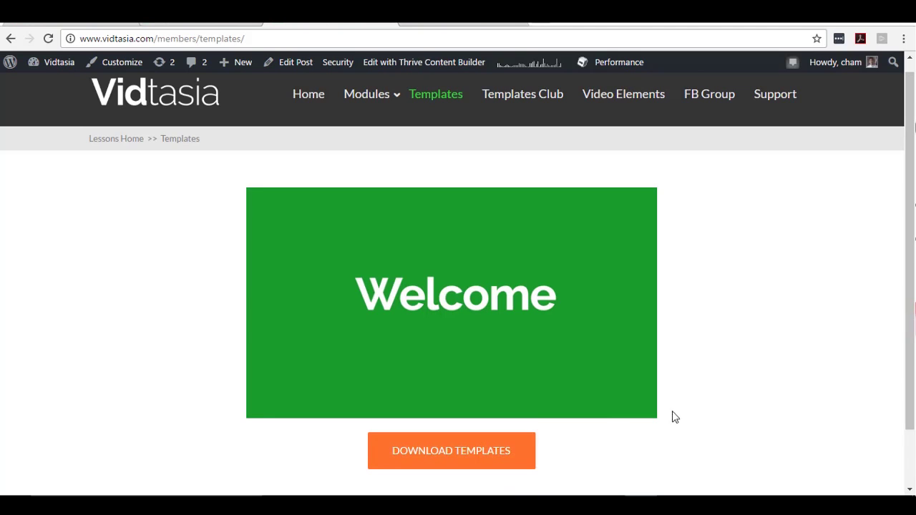
key("alt+Tab")
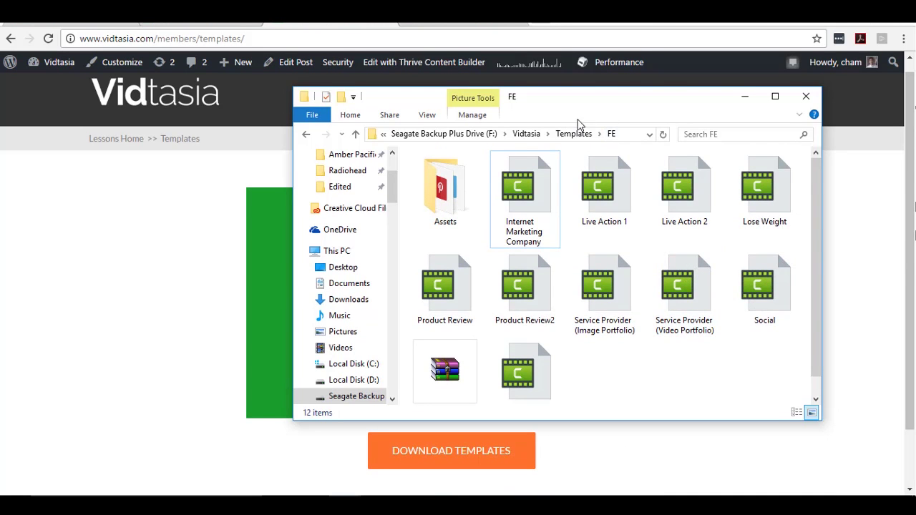
left_click_drag(590, 102, 527, 125)
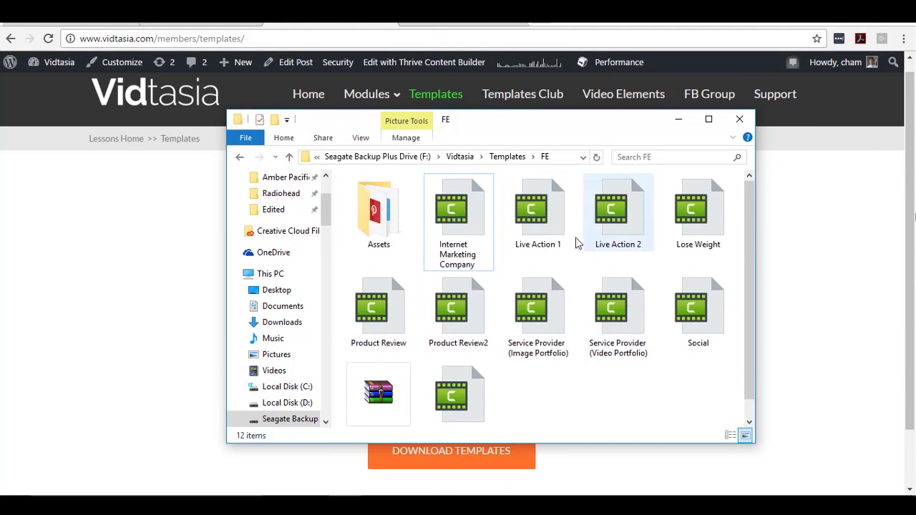
left_click_drag(463, 211, 551, 347)
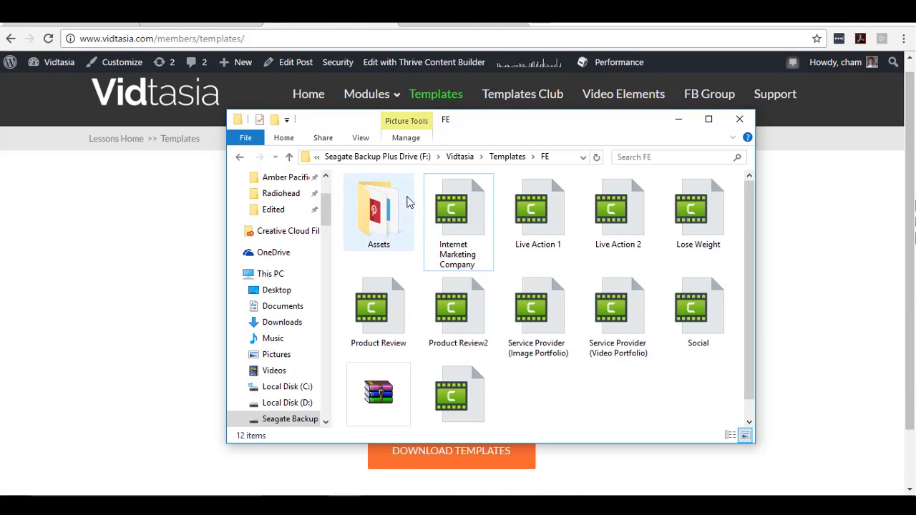
left_click_drag(392, 209, 377, 228)
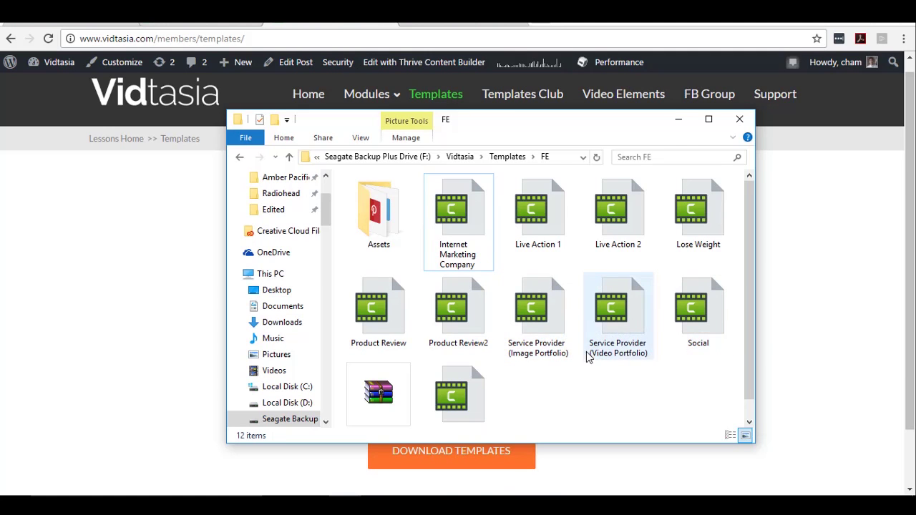
- Browse the 12 template projects and open the Live Action 1 template
scroll(588, 358, "down", 1)
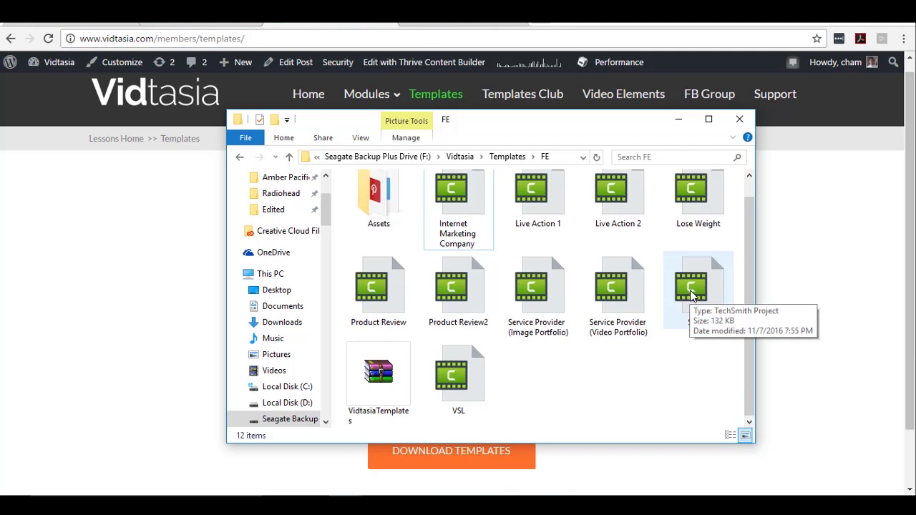
scroll(480, 246, "up", 1)
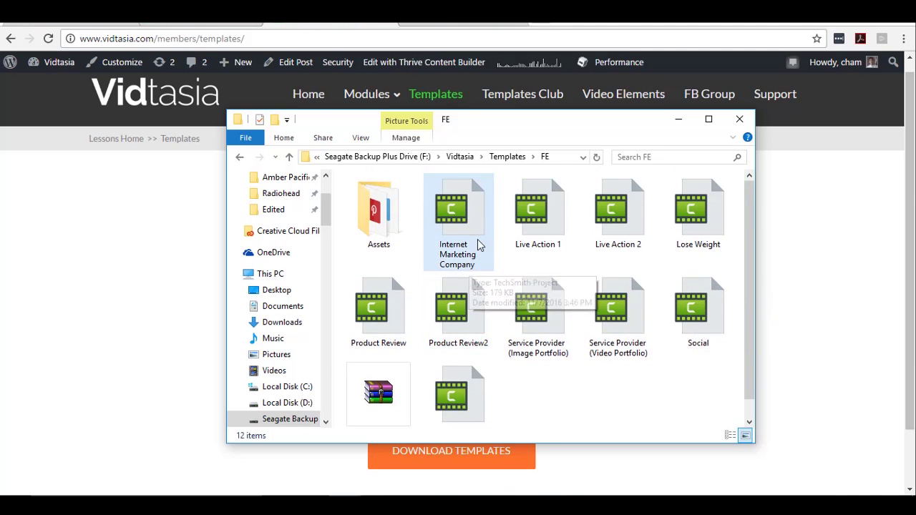
scroll(479, 245, "down", 1)
scroll(478, 243, "up", 1)
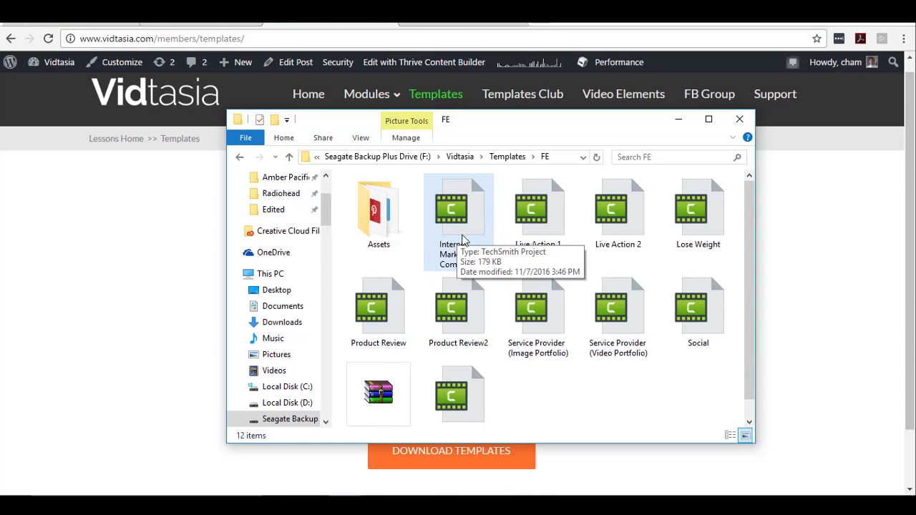
scroll(665, 341, "down", 1)
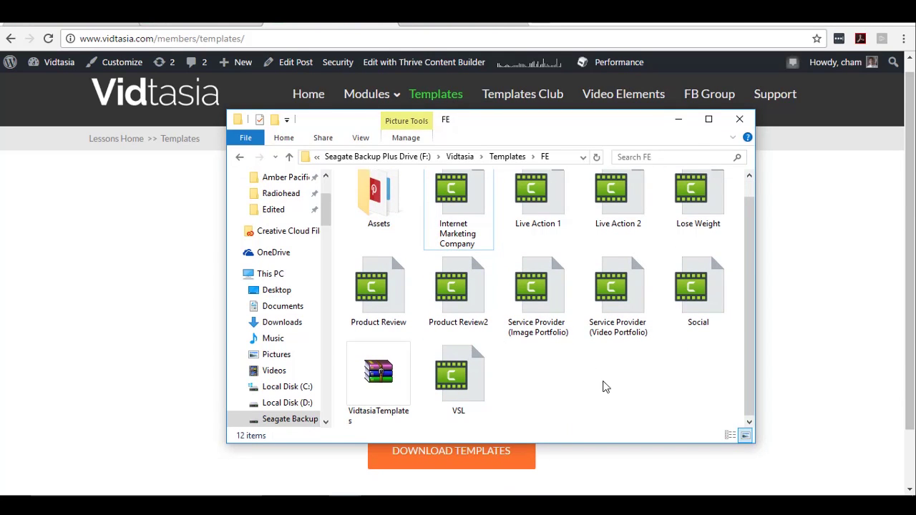
scroll(606, 380, "up", 1)
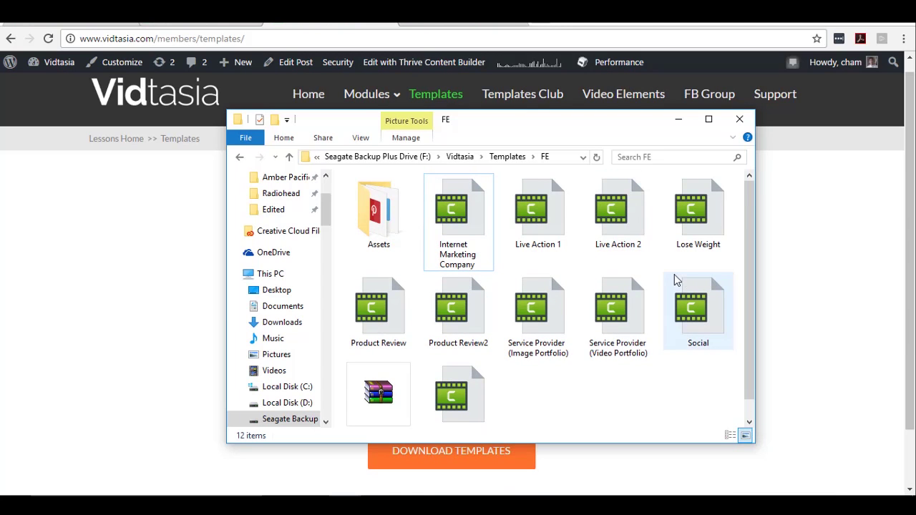
left_click(525, 220)
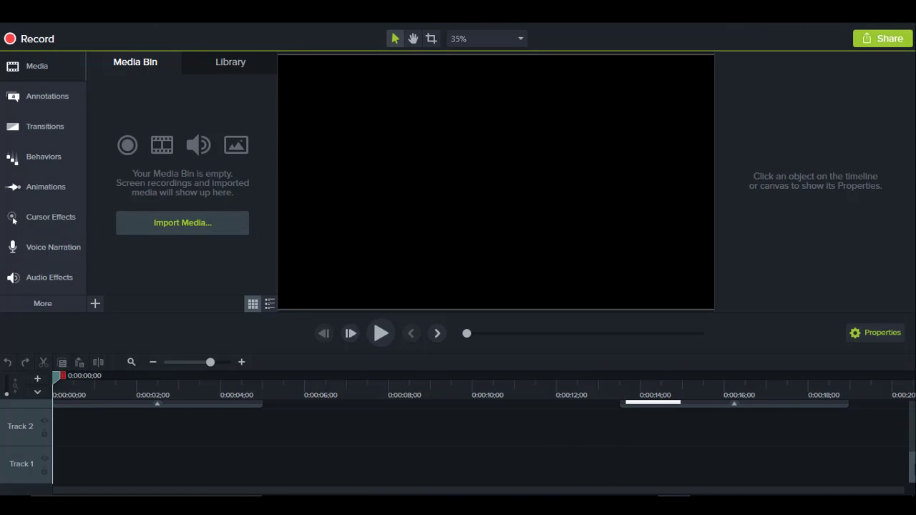
- Scrub to about 0:00:03 to preview the YOUR TITLE HERE and YOUR NAME callouts
scroll(912, 476, "up", 5)
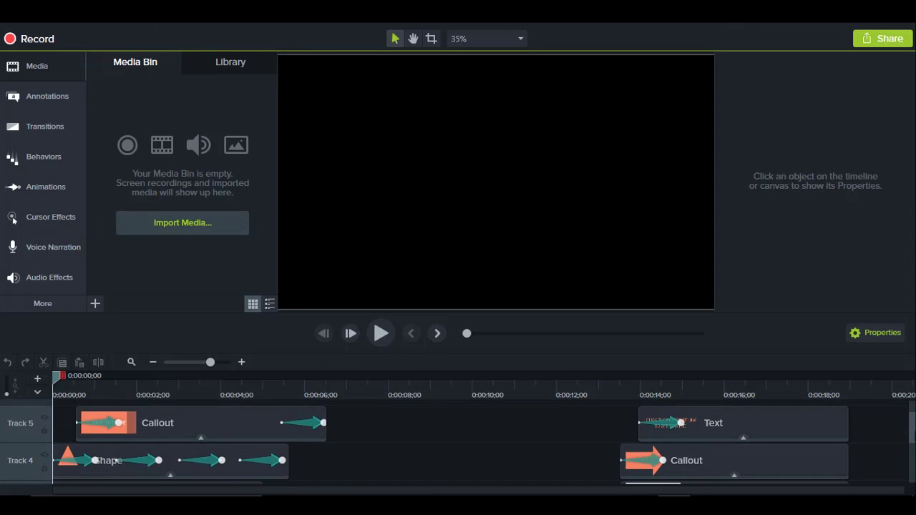
scroll(907, 461, "down", 3)
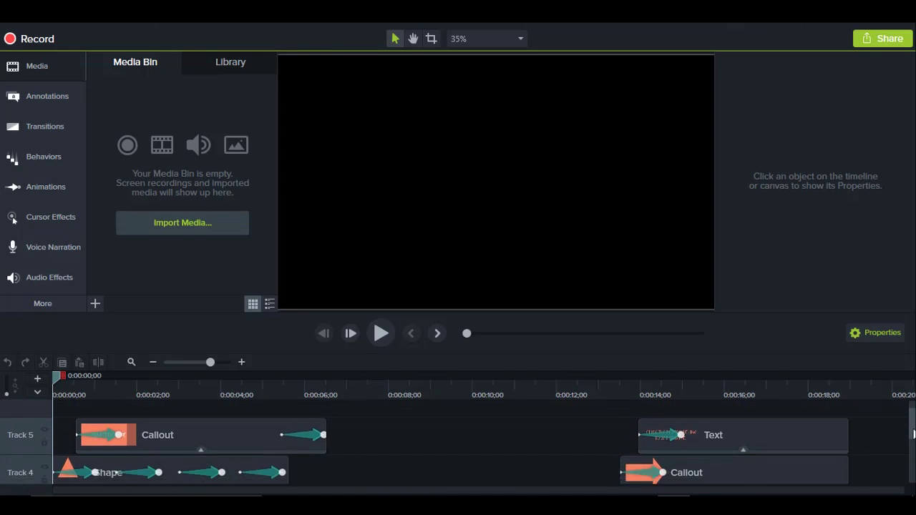
left_click_drag(906, 460, 880, 470)
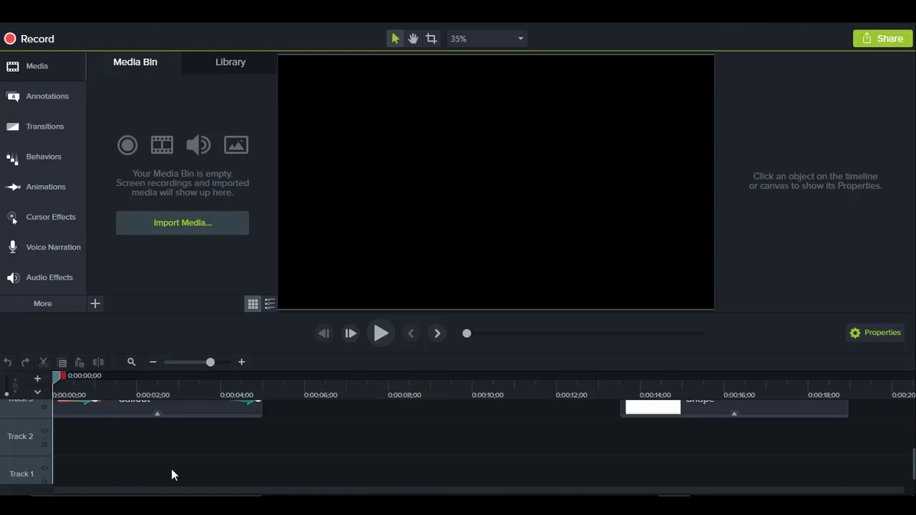
scroll(287, 450, "up", 3)
scroll(357, 453, "down", 1)
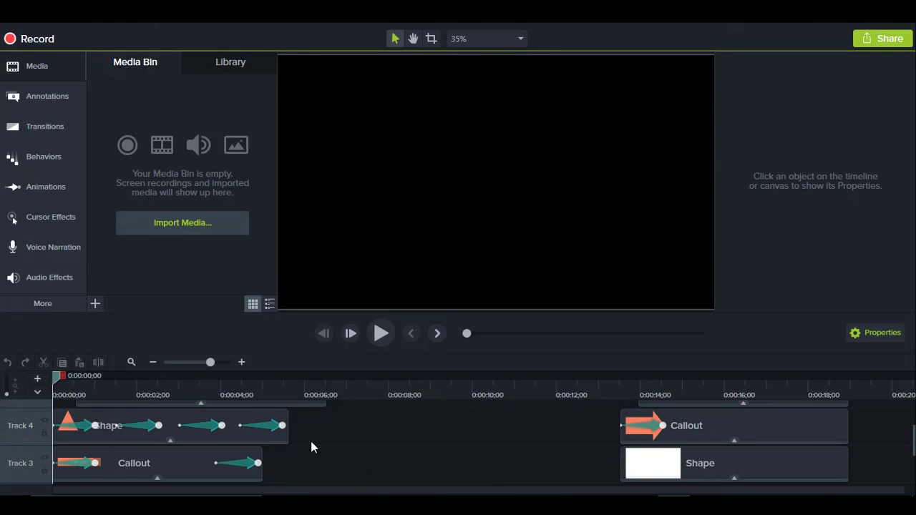
left_click_drag(61, 377, 194, 389)
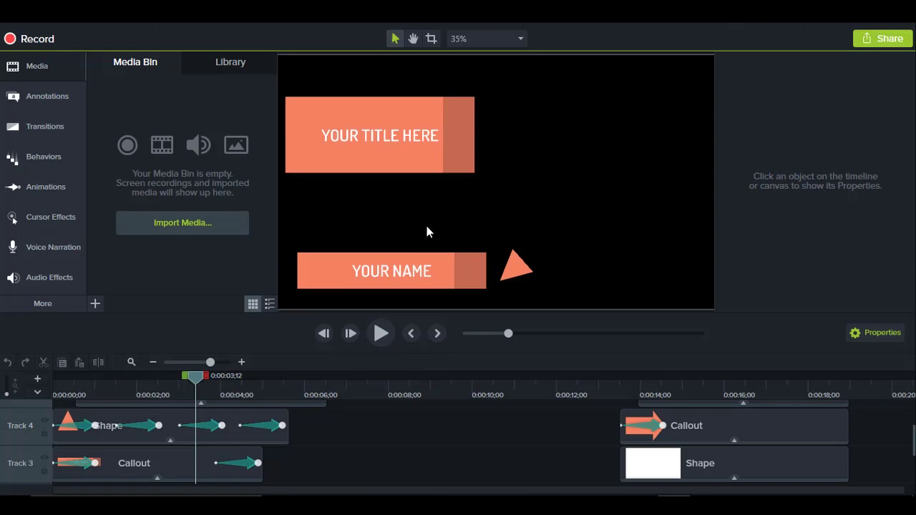
scroll(319, 476, "down", 1)
scroll(307, 442, "down", 1)
scroll(308, 442, "up", 1)
scroll(308, 443, "down", 1)
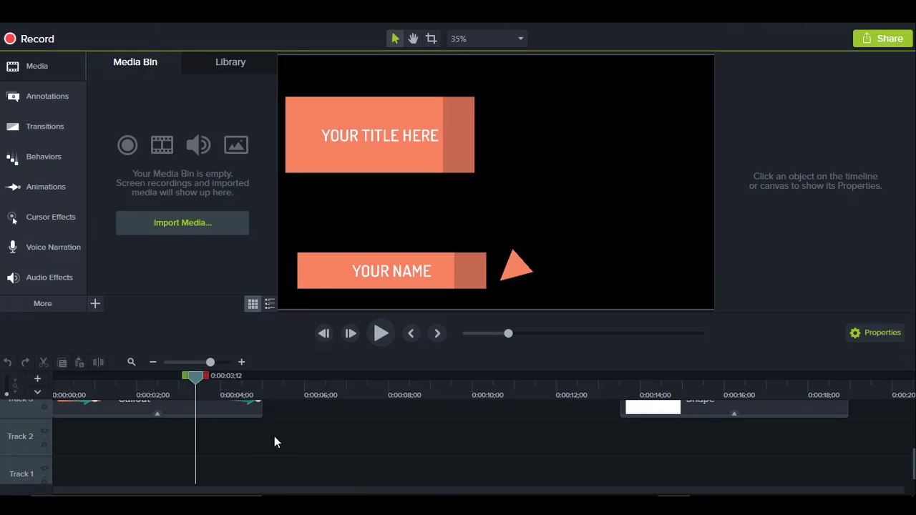
scroll(274, 435, "up", 1)
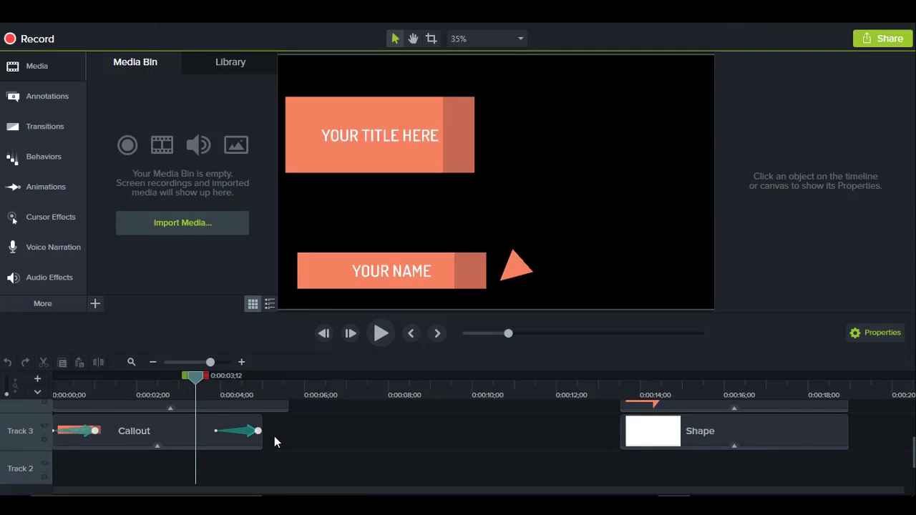
- Import MVI_4611.MOV and place it on Track 1 beneath the template callouts
left_click(201, 224)
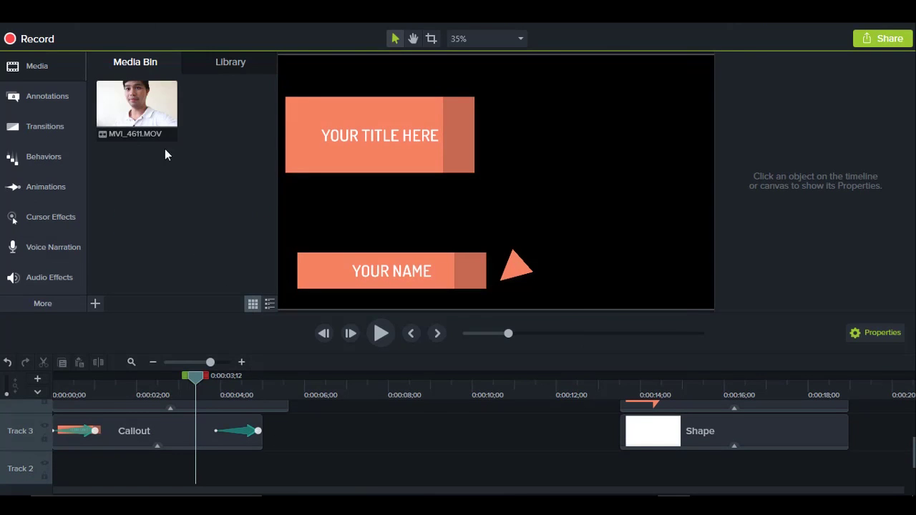
left_click_drag(134, 109, 136, 443)
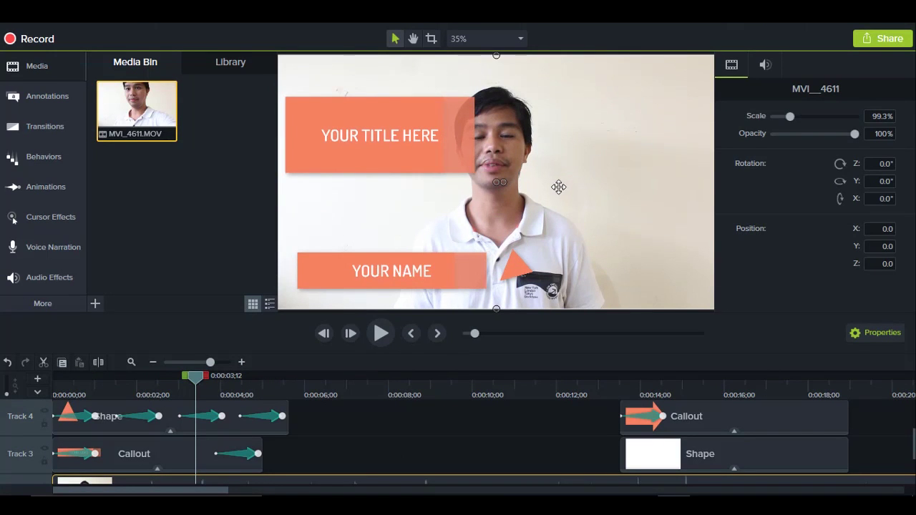
scroll(558, 188, "down", 1)
scroll(547, 229, "up", 1)
scroll(565, 266, "down", 1)
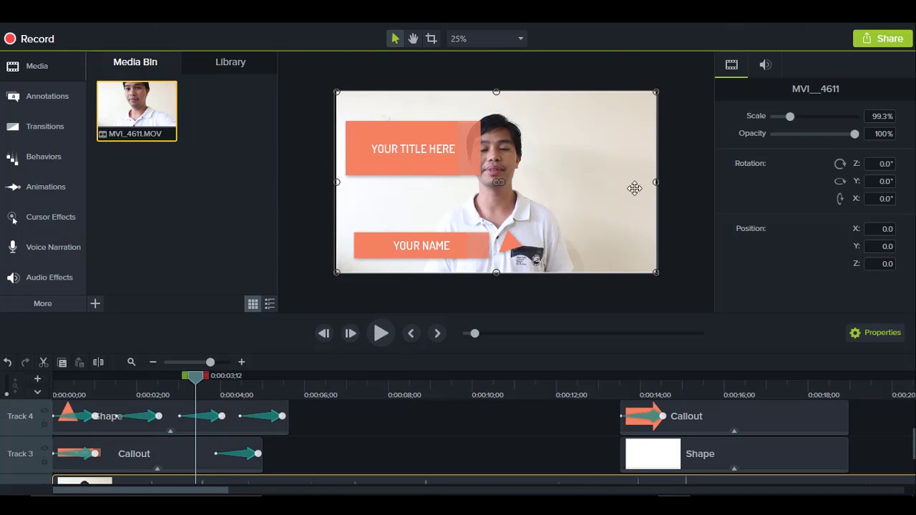
- Scale the webcam clip up to 116% so it fills the frame
left_click_drag(656, 91, 580, 133)
scroll(681, 75, "down", 1)
scroll(646, 181, "up", 1)
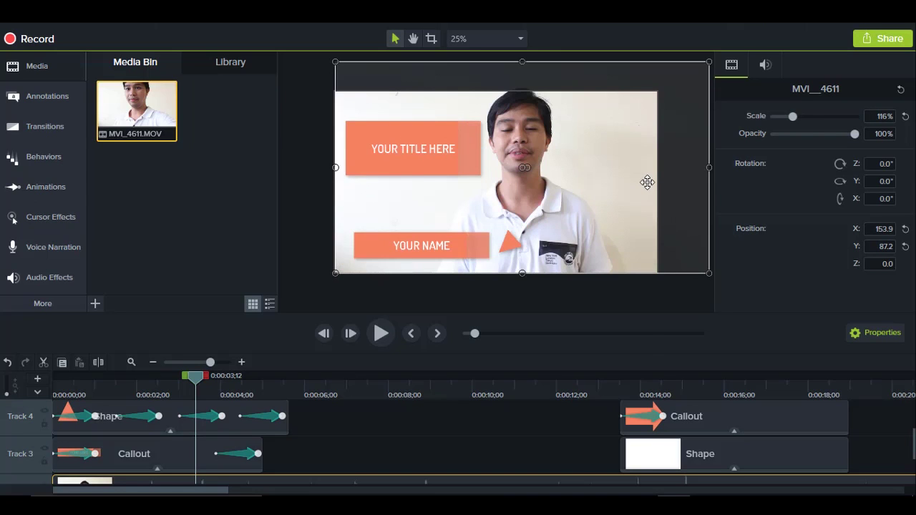
scroll(647, 182, "down", 1)
scroll(629, 125, "up", 1)
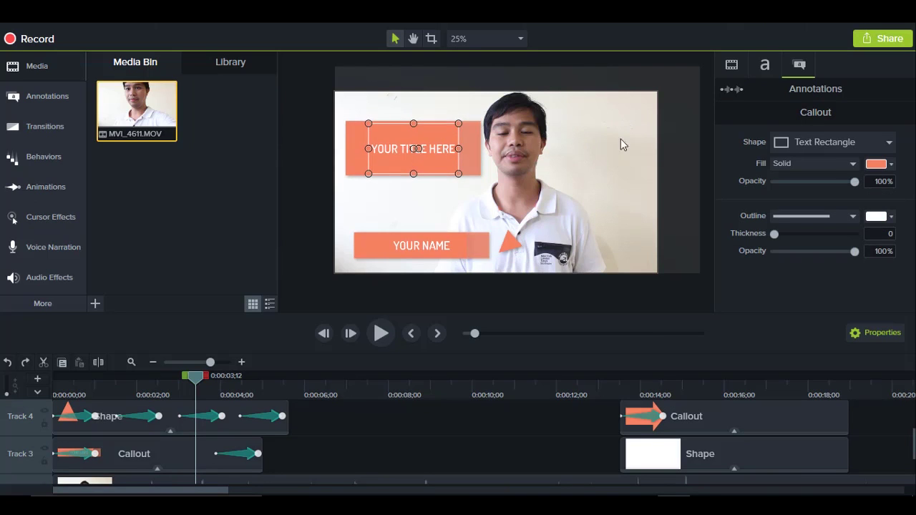
- Replace the YOUR NAME placeholder with the presenter's name
left_click(674, 139)
left_click(461, 156)
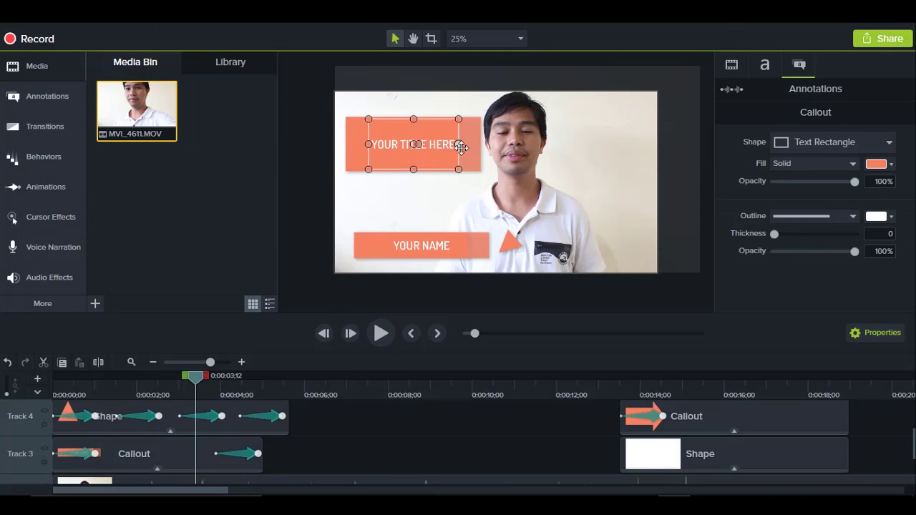
left_click(133, 382)
mouse_move(133, 382)
left_mouse_down()
mouse_move(113, 379)
mouse_move(137, 379)
left_mouse_up()
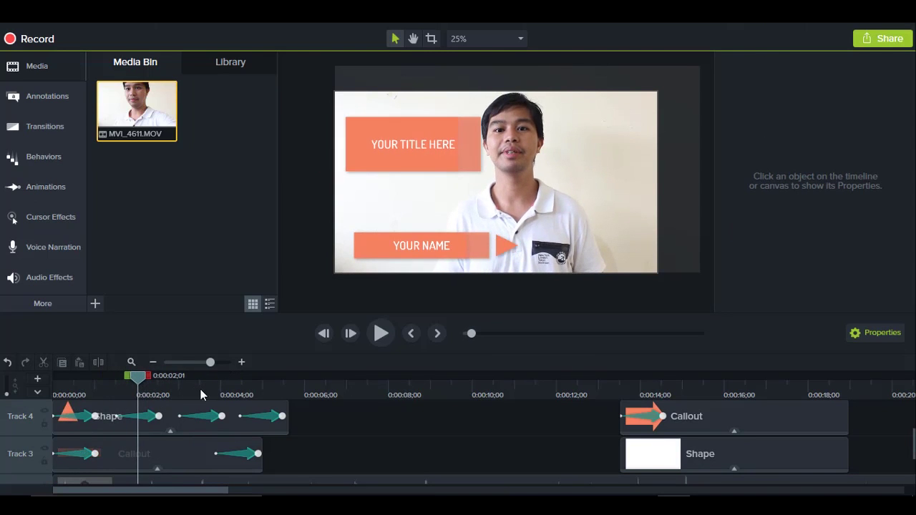
left_click(408, 241)
double_click(422, 243)
type("CHAMOLTAT")
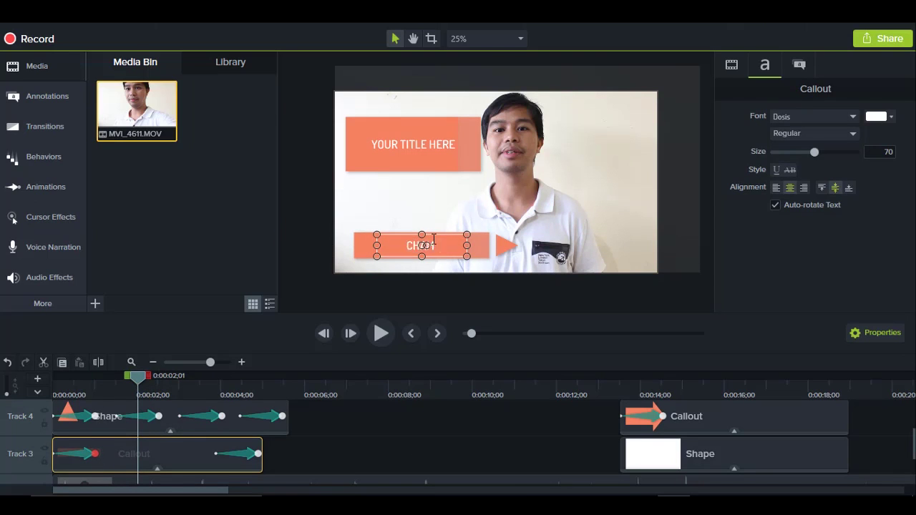
type("IS")
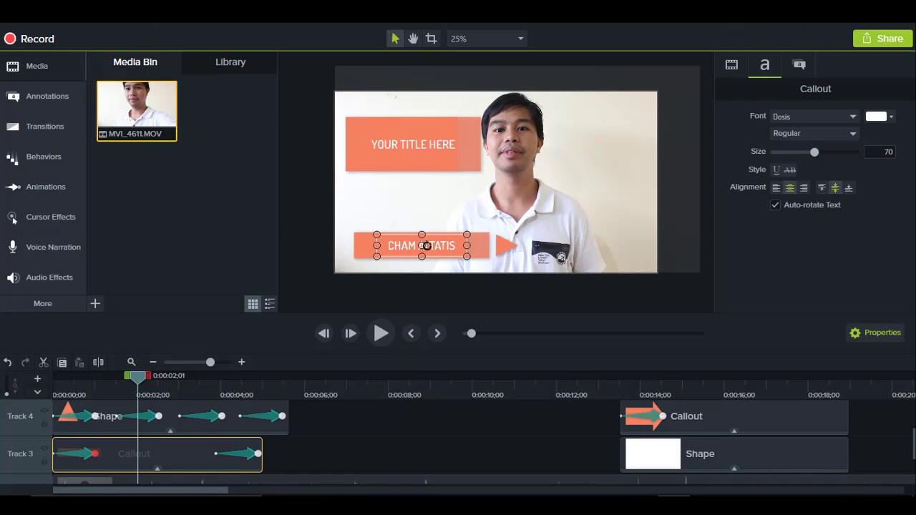
- Change the YOUR TITLE HERE callout text to VIDEO MARKETING
left_click(420, 143)
double_click(440, 141)
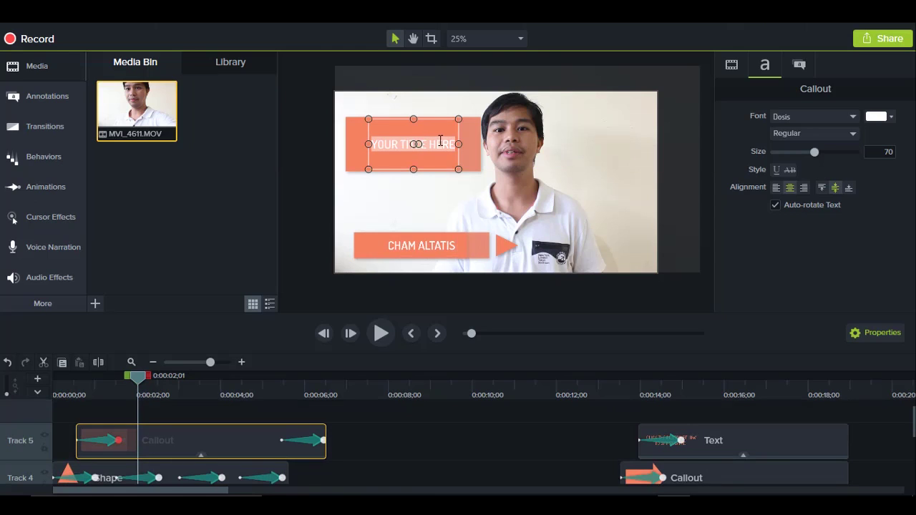
key("BackSpace")
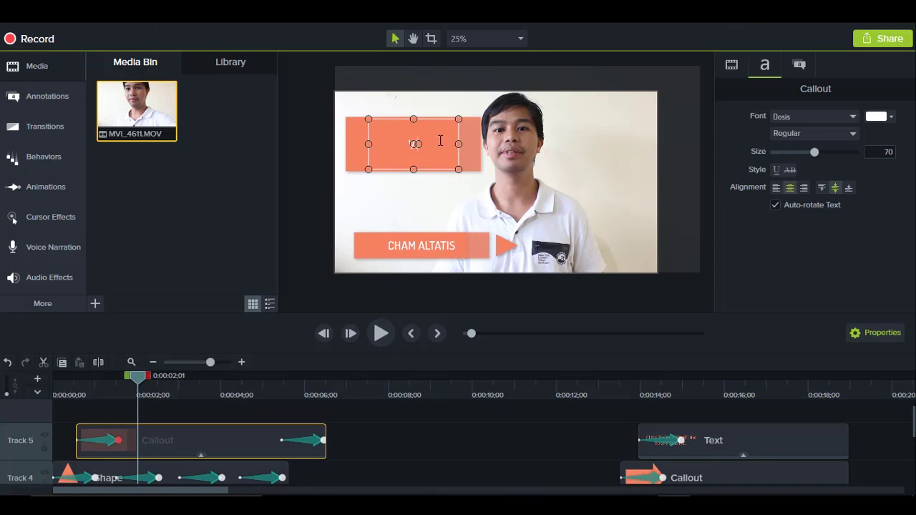
type("VIDEO MARKETING")
left_click(504, 290)
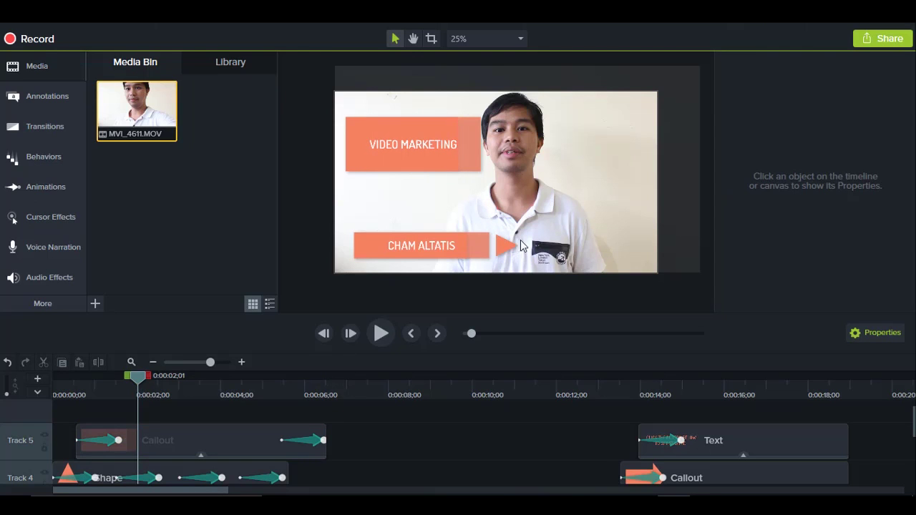
- Change the name callout's fill from orange to the teal preset
scroll(427, 443, "down", 1)
scroll(427, 442, "down", 1)
scroll(427, 443, "up", 1)
scroll(427, 443, "up", 1)
scroll(388, 443, "down", 1)
left_click(387, 250)
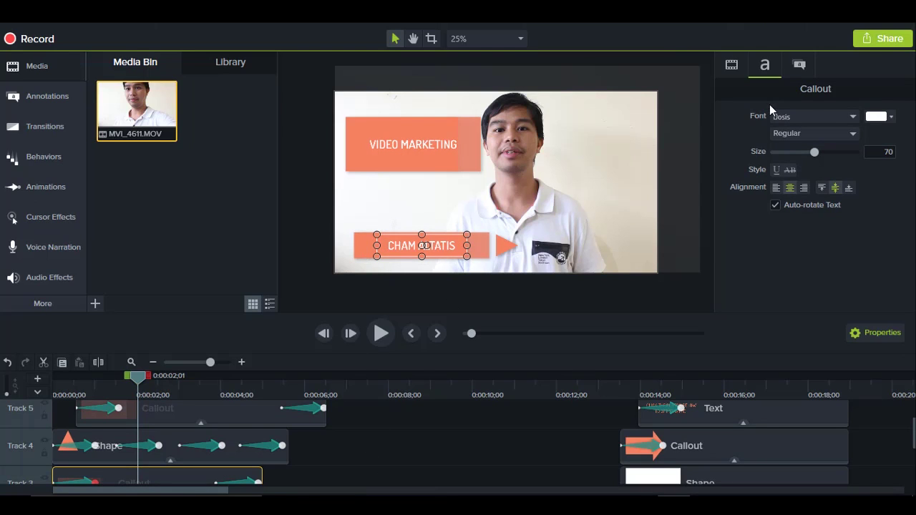
left_click(798, 65)
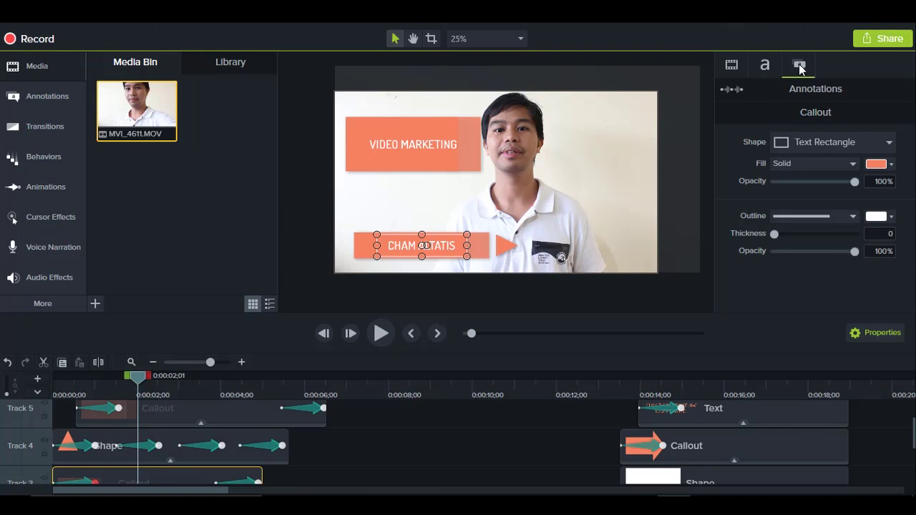
left_click(877, 163)
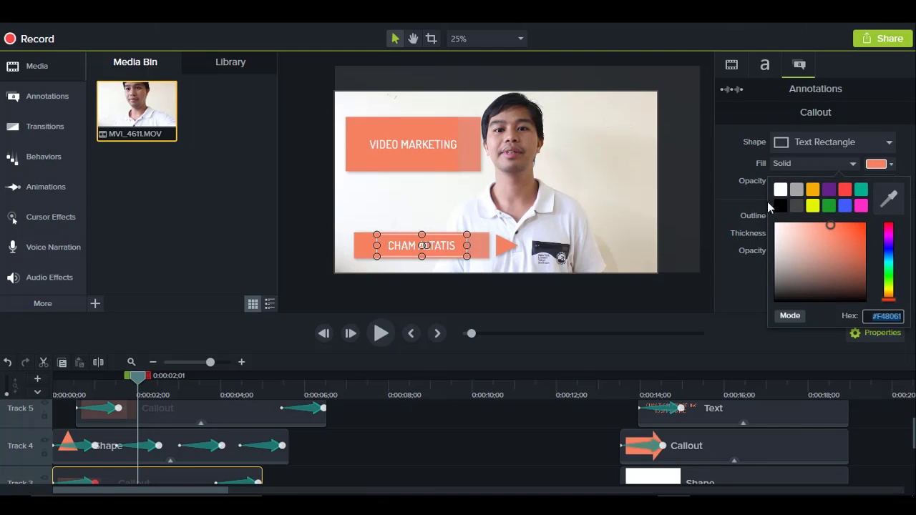
left_click(862, 192)
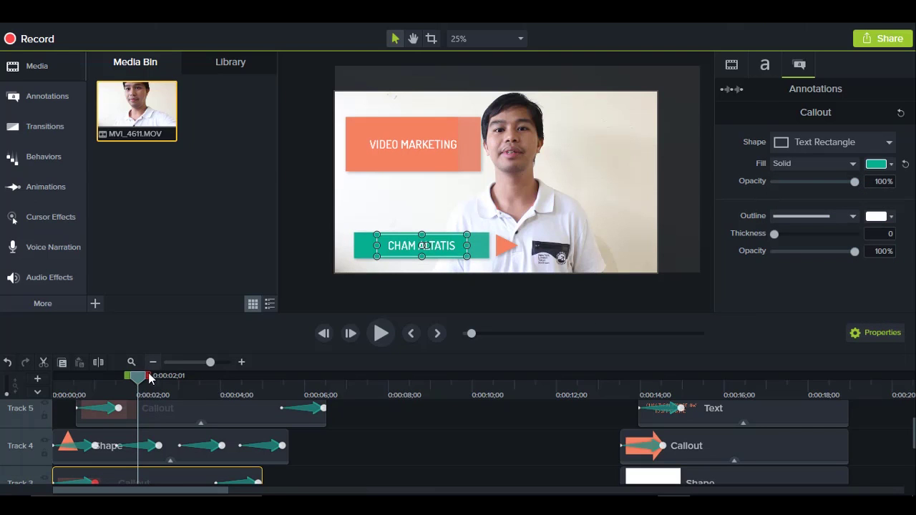
- Scrub near the start to preview the name callout's entrance animation
left_click_drag(138, 374, 115, 366)
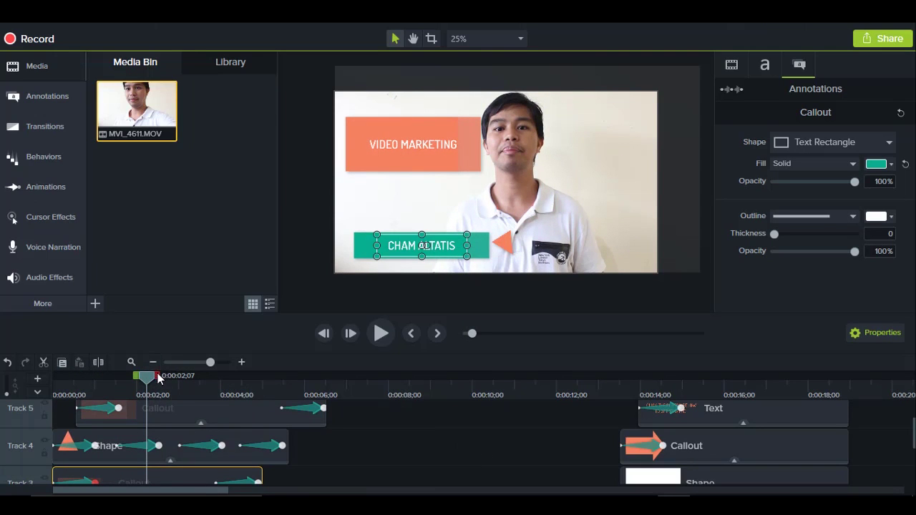
left_click_drag(147, 375, 70, 389)
scroll(77, 456, "down", 1)
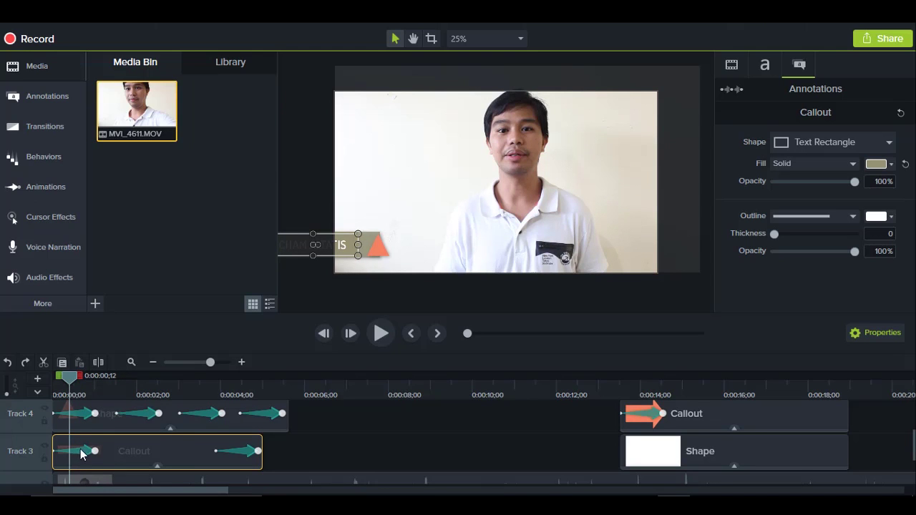
left_click_drag(69, 375, 71, 377)
left_click(59, 376)
left_click_drag(76, 377, 51, 390)
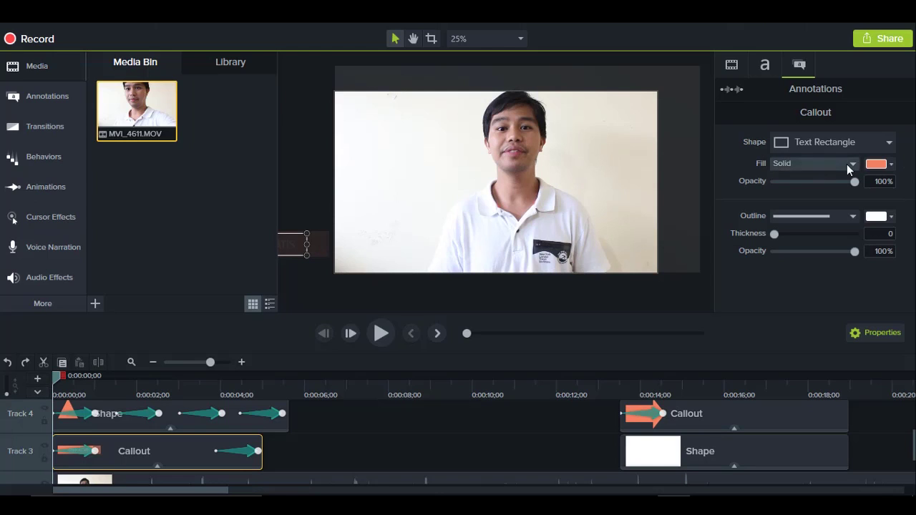
left_click(166, 458)
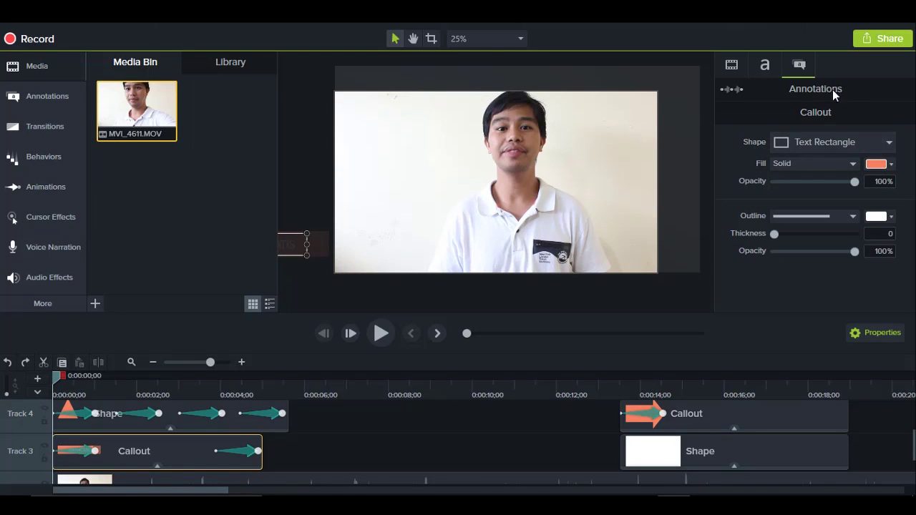
- Reapply the teal fill to the name callout and select its text for recolouring
left_click(874, 164)
left_click(851, 196)
left_click(60, 376)
left_click_drag(61, 376, 141, 380)
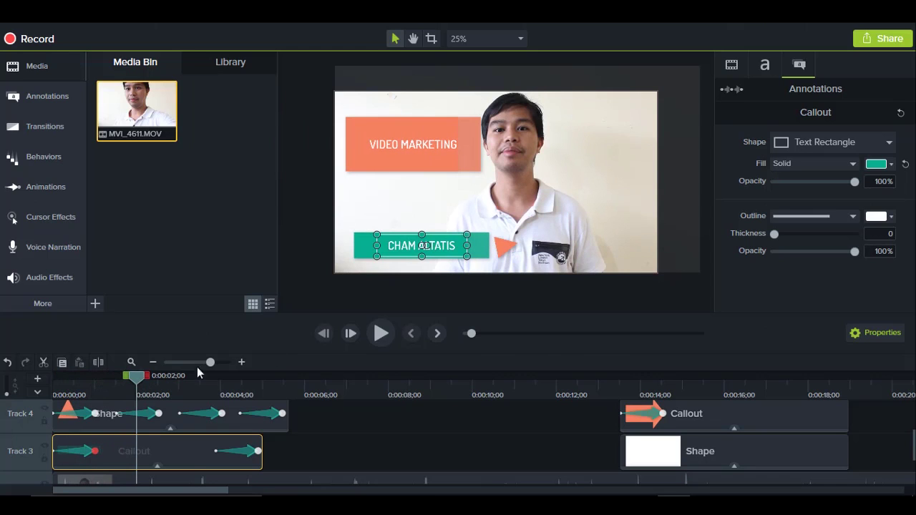
double_click(407, 246)
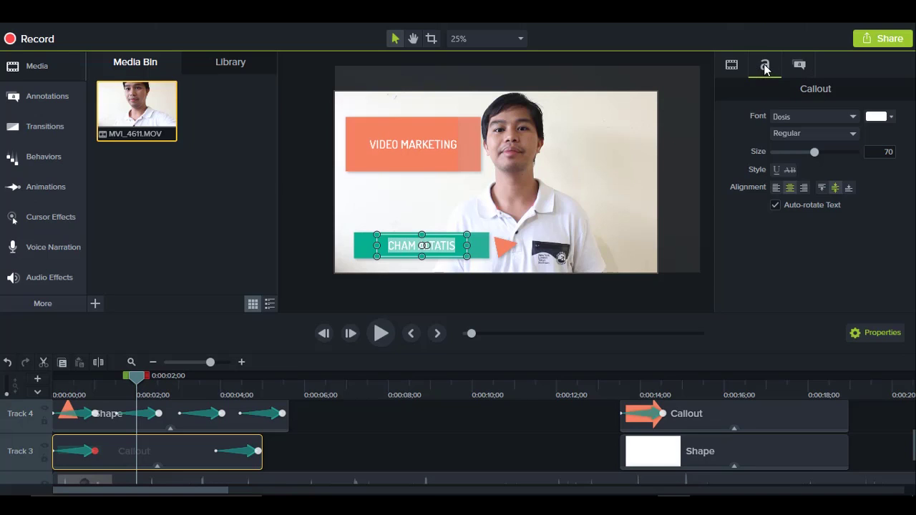
left_click(878, 116)
- Make the name text white in the Dosis font at size 74
left_click(797, 143)
left_click(784, 145)
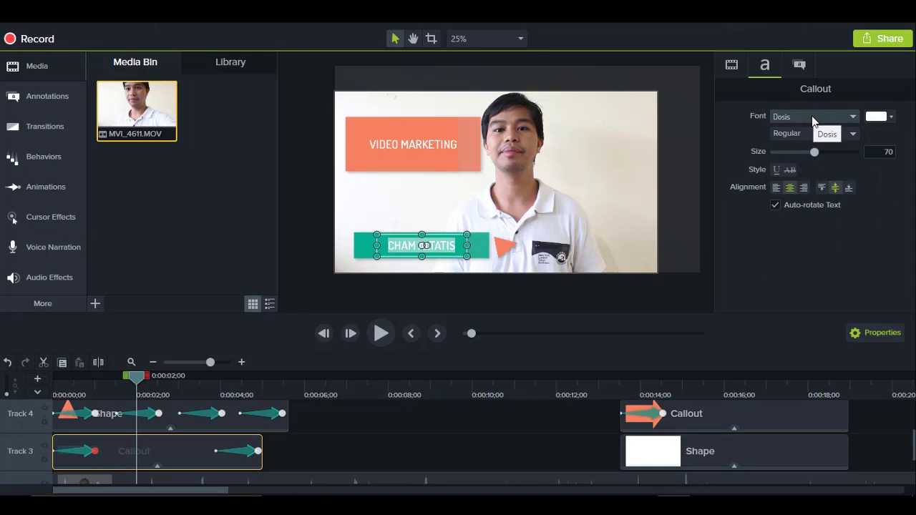
left_click(847, 116)
scroll(807, 190, "down", 1)
scroll(807, 190, "up", 1)
left_click(811, 139)
left_click_drag(813, 152, 816, 151)
left_click(461, 413)
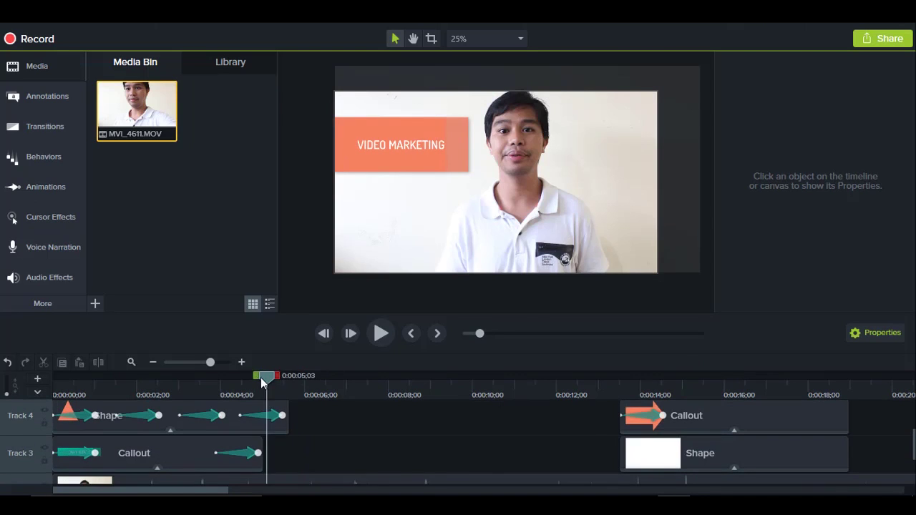
- Delete the selected part of the webcam clip around the four-second mark
left_click_drag(266, 377, 256, 384)
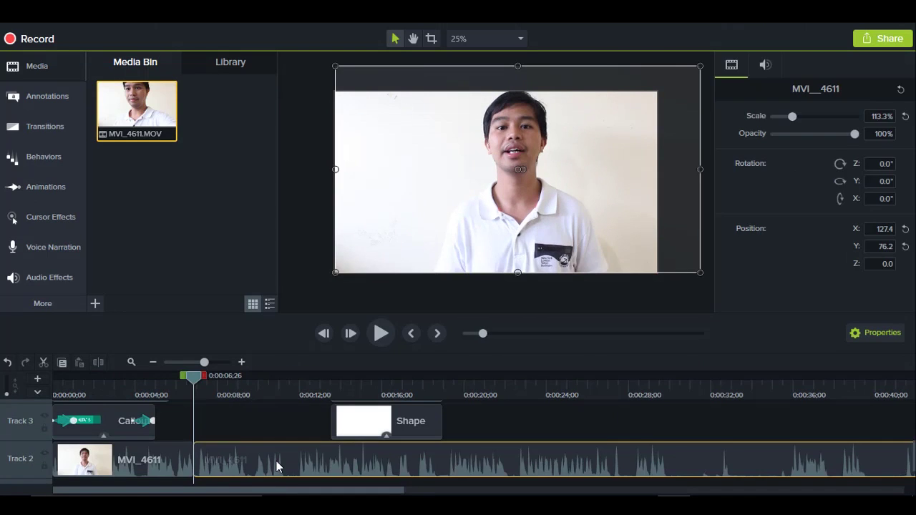
key("Delete")
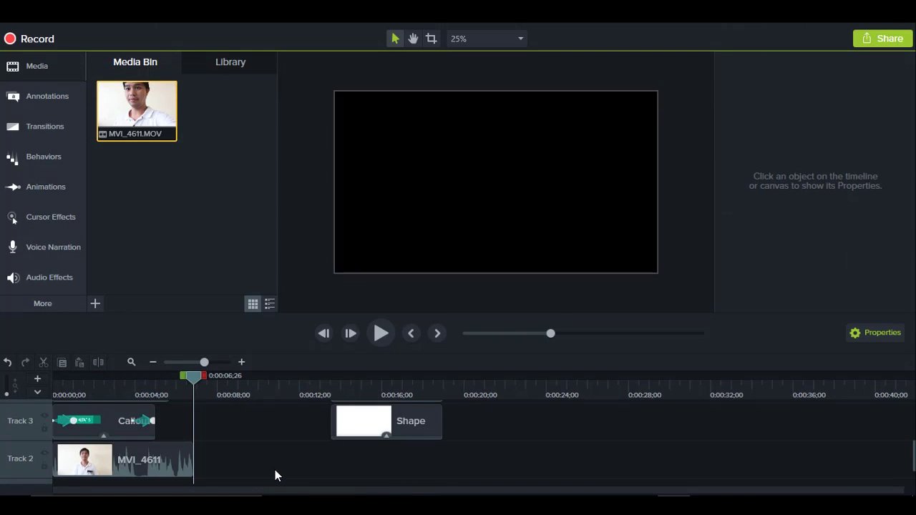
scroll(274, 469, "up", 1)
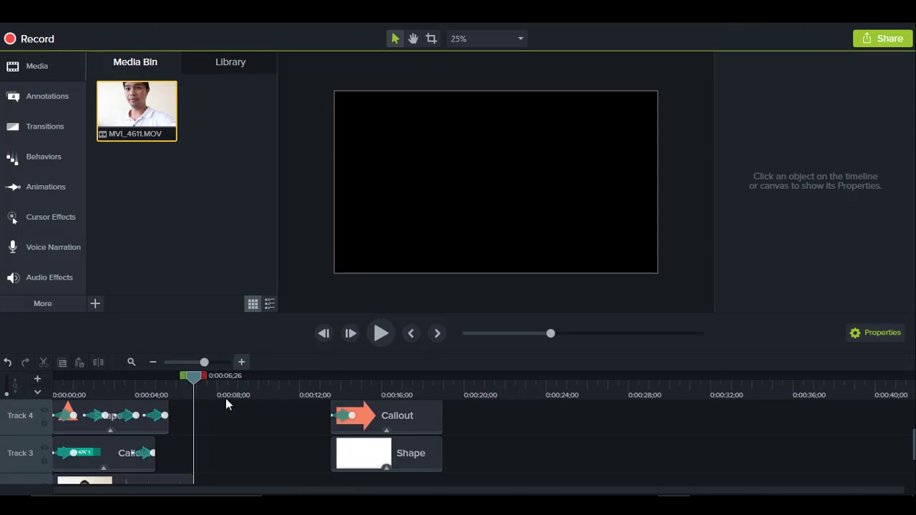
scroll(231, 432, "down", 1)
scroll(228, 433, "up", 2)
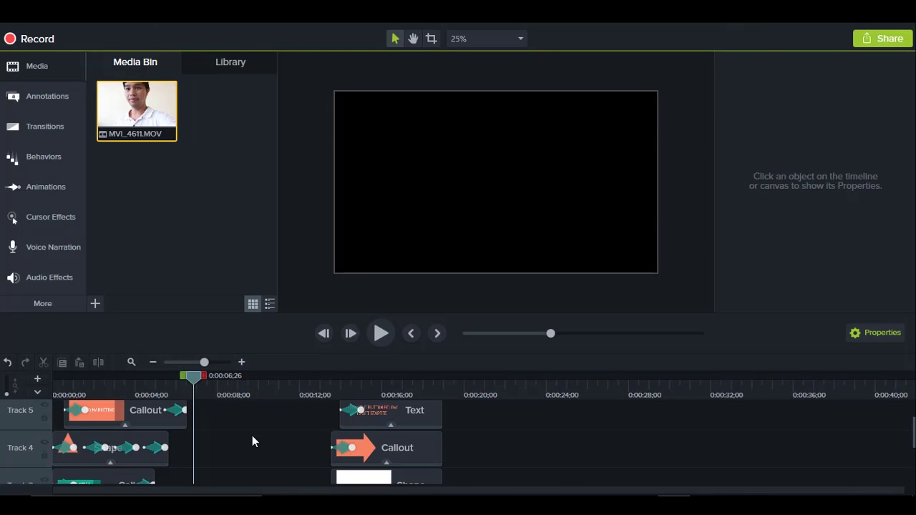
- Move the Text, Callout and Shape end-card clips later to start around 0:00:28
left_click(317, 391)
scroll(519, 436, "down", 1)
scroll(517, 439, "up", 1)
left_click_drag(473, 477, 333, 401)
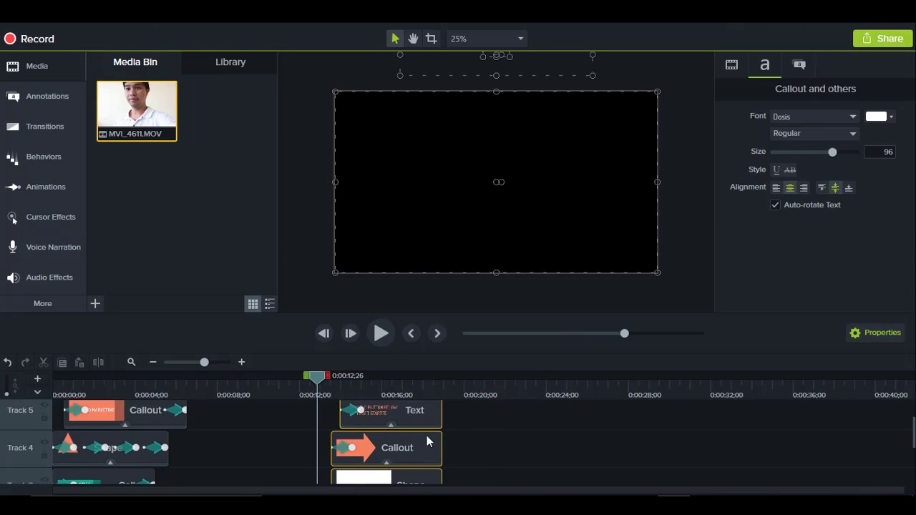
left_click_drag(394, 415, 690, 414)
left_click(686, 380)
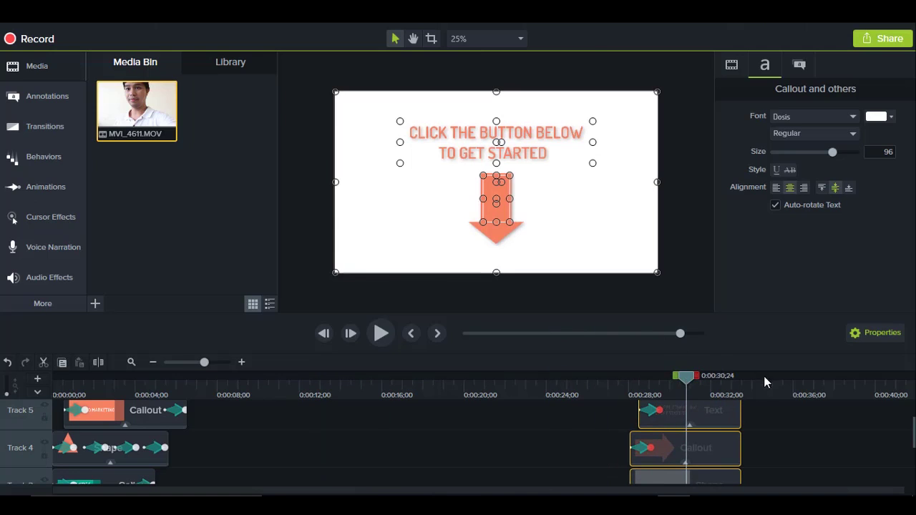
- Select only the Track 5 Text clip at 0:00:30;04 and edit its CLICK THE BUTTON BELOW text
left_click(768, 375)
left_click(673, 376)
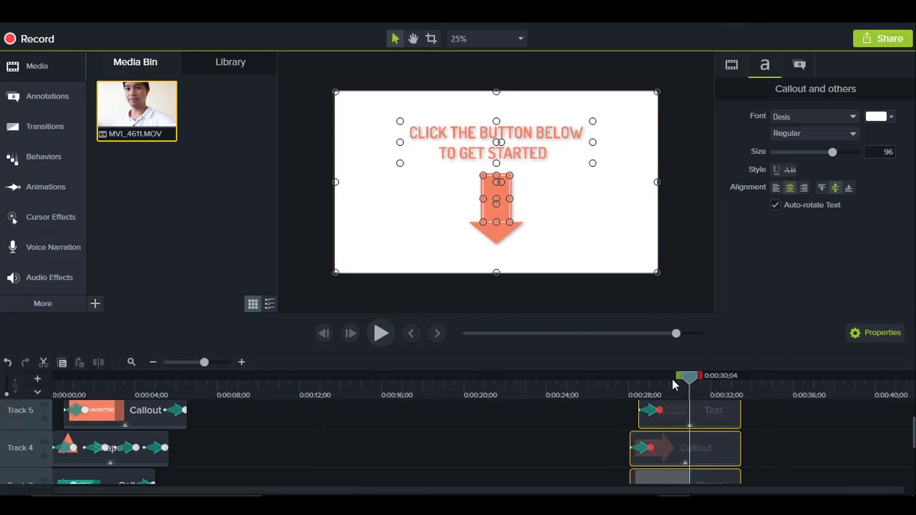
left_click(800, 432)
left_click(703, 409)
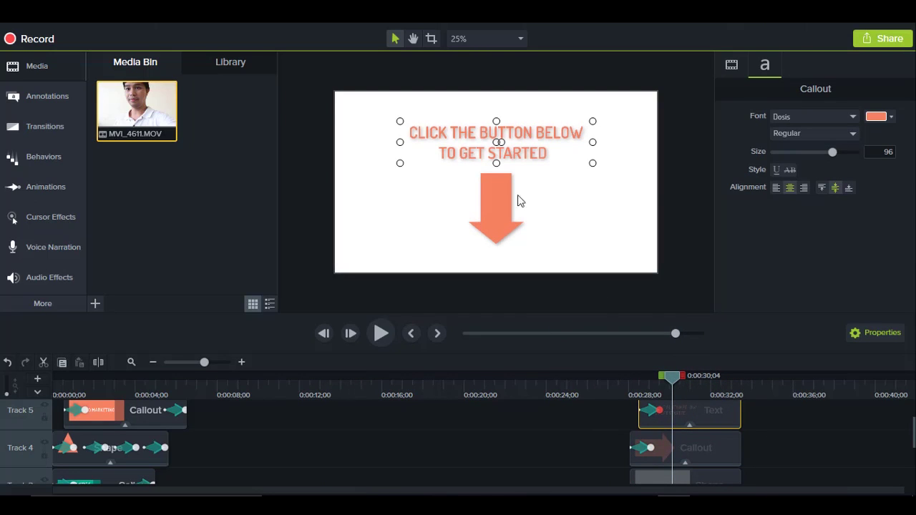
double_click(470, 134)
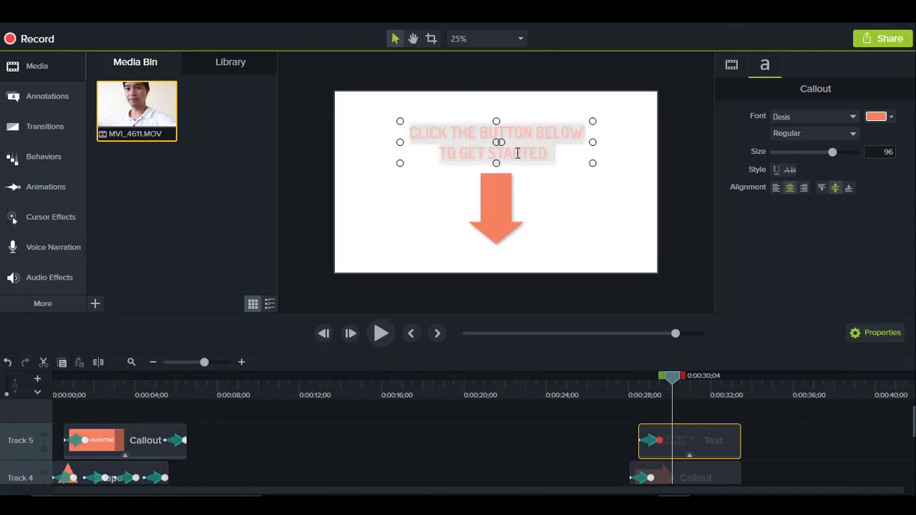
- Inspect the down arrow's fill, keeping it orange, and return to the FE templates folder
left_click(500, 194)
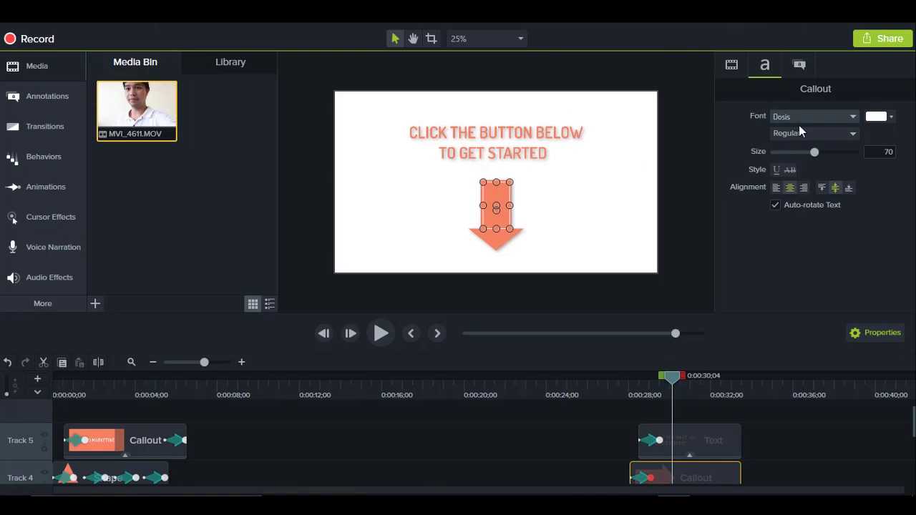
left_click(798, 64)
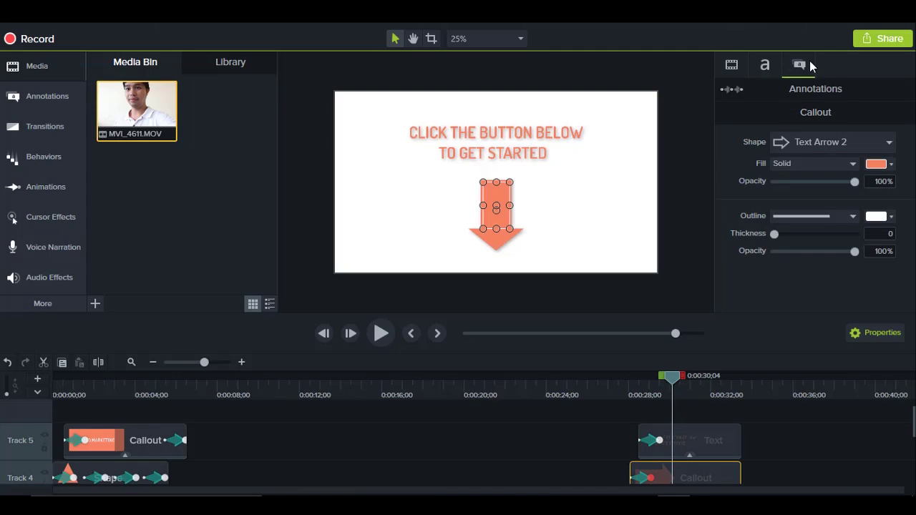
left_click(877, 164)
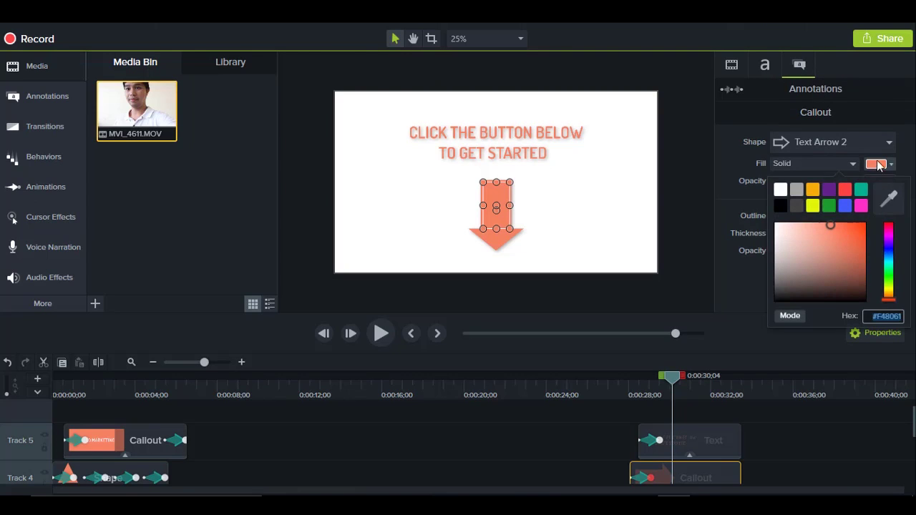
left_click(893, 124)
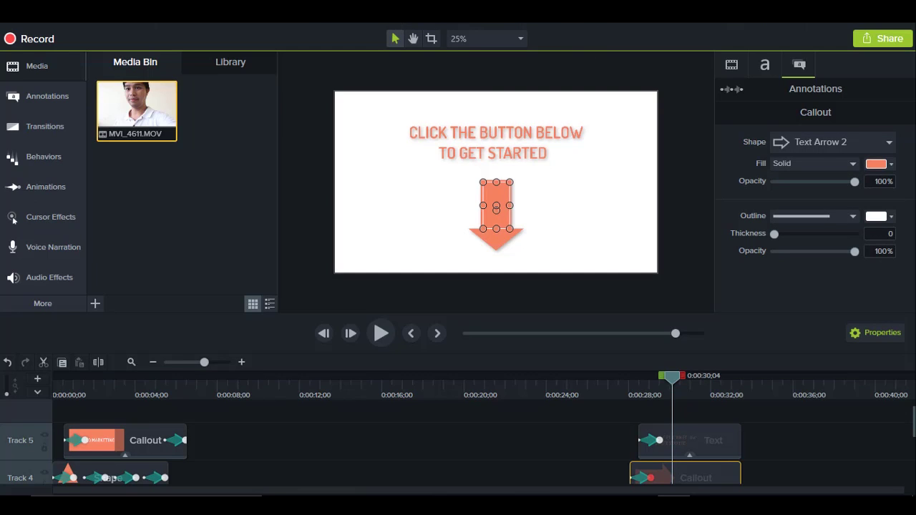
key("alt+Tab")
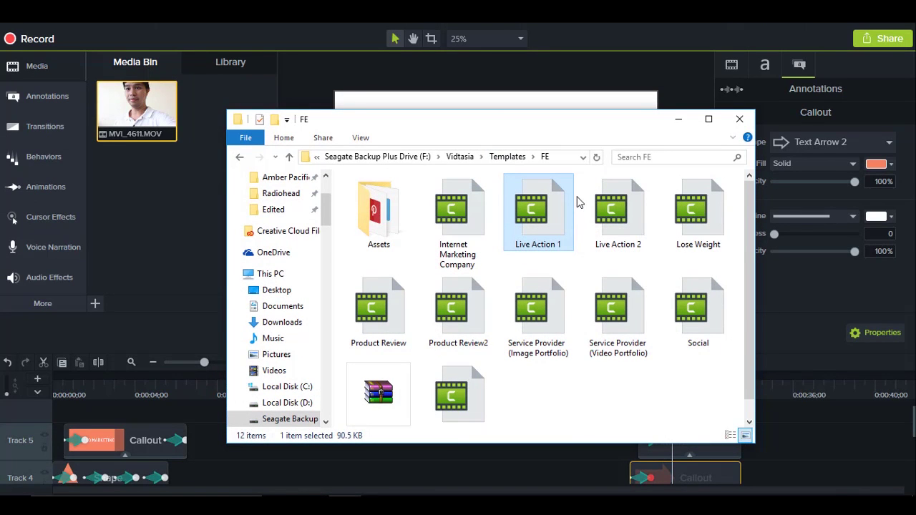
- Minimize the FE templates window and preview the lower-third at about 0:00:03
left_click(678, 119)
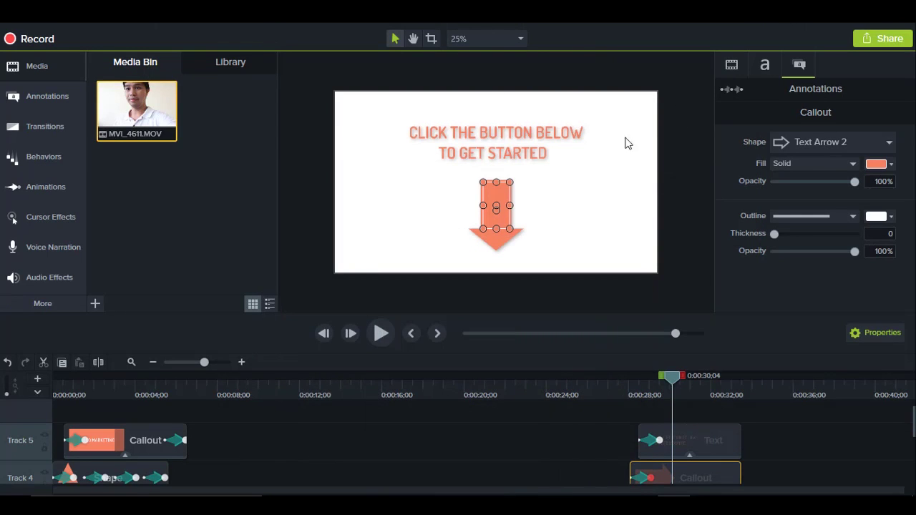
left_click(120, 387)
left_click(298, 432)
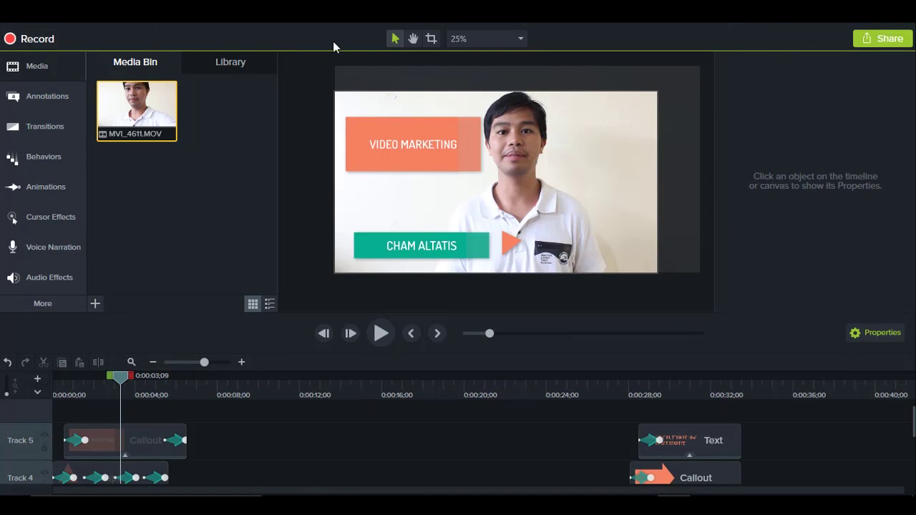
- Start a Save As for the project, then cancel it, leaving it unsaved
left_click(13, 15)
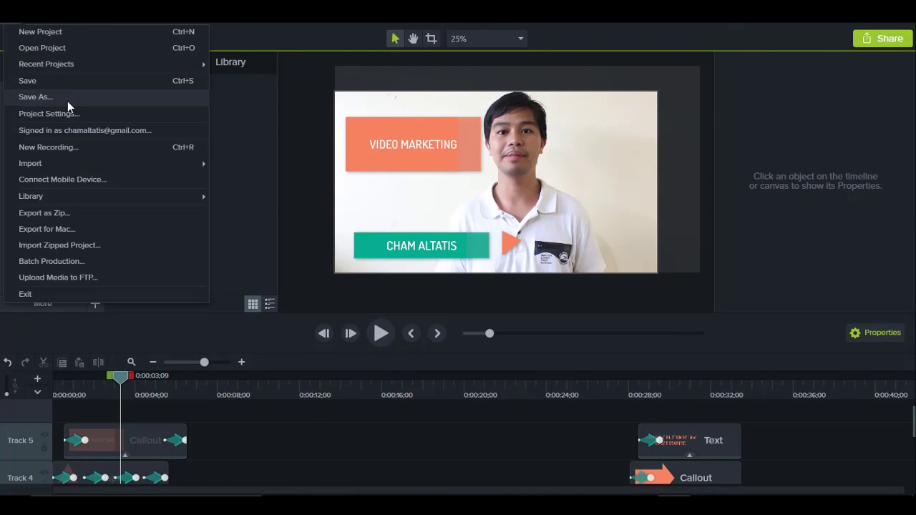
left_click(67, 98)
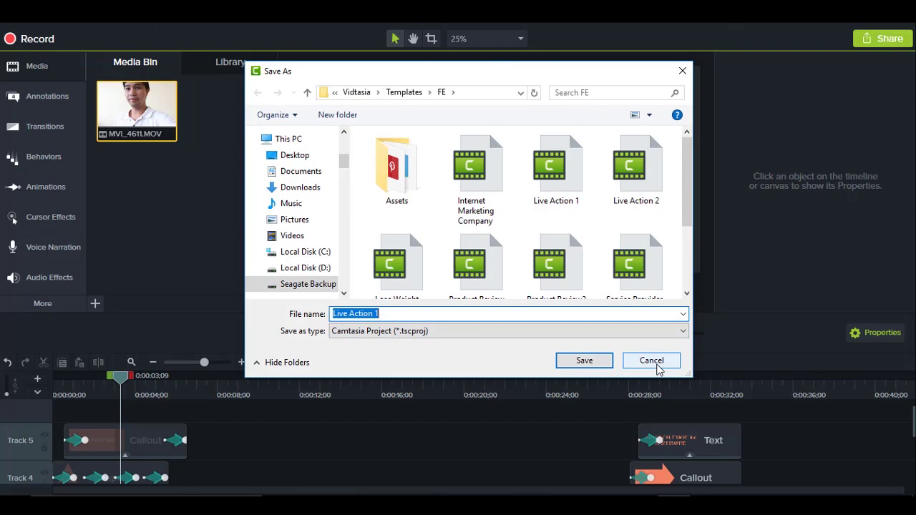
left_click(654, 361)
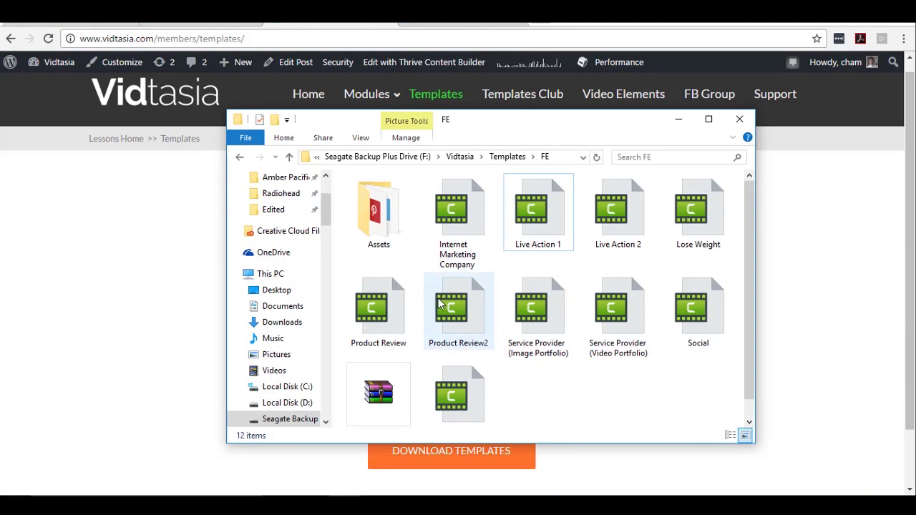
- Open the Product Review template project and inspect its Vidtasia Ecover, callout and background tracks
double_click(381, 296)
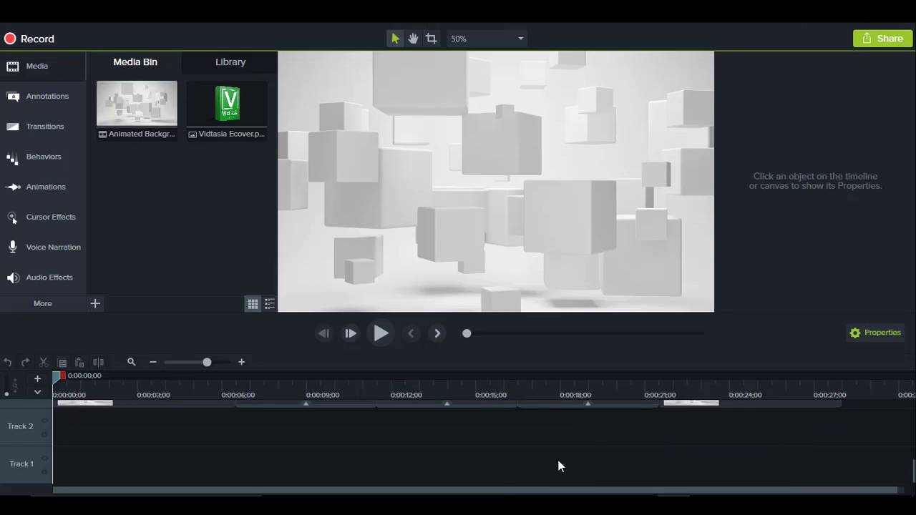
scroll(606, 429, "down", 3)
scroll(186, 432, "up", 1)
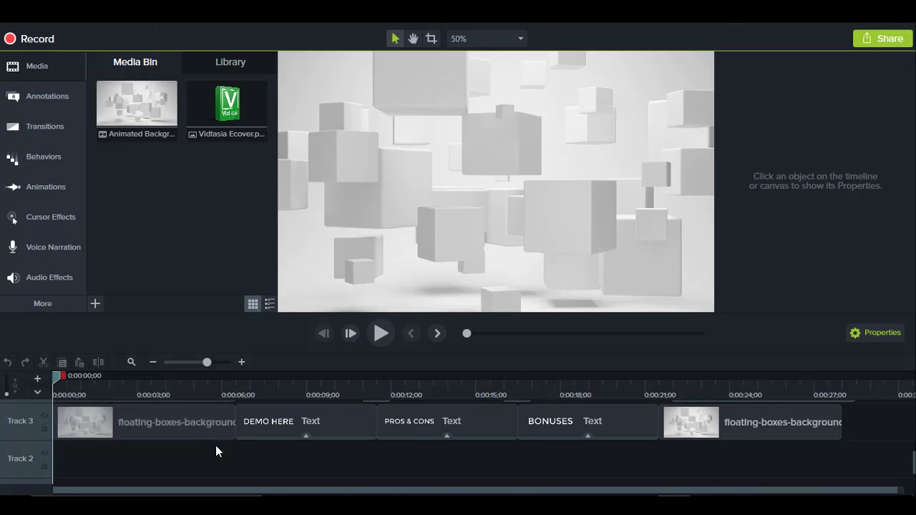
scroll(215, 442, "down", 1)
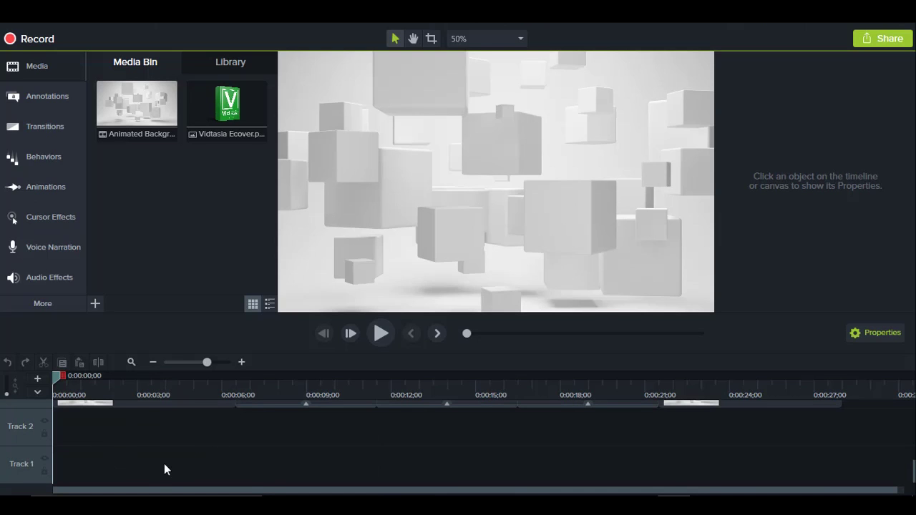
scroll(289, 466, "up", 3)
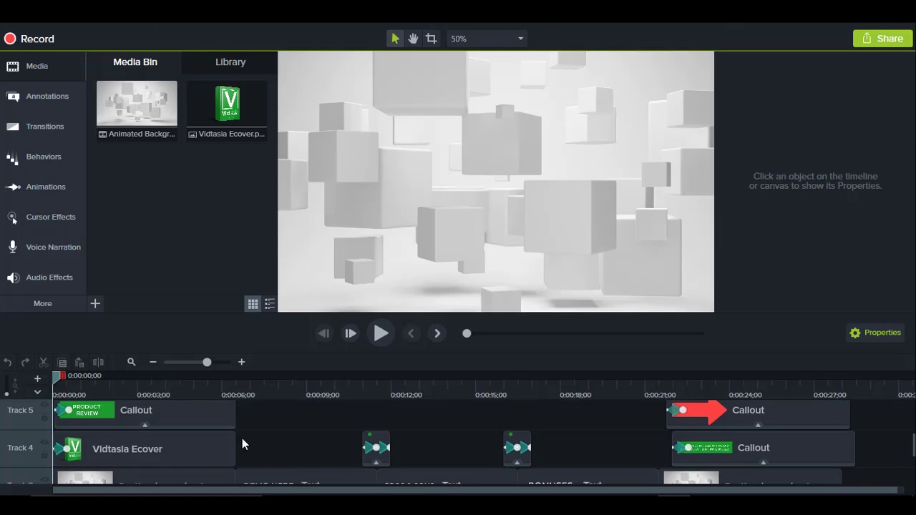
left_click_drag(62, 375, 126, 376)
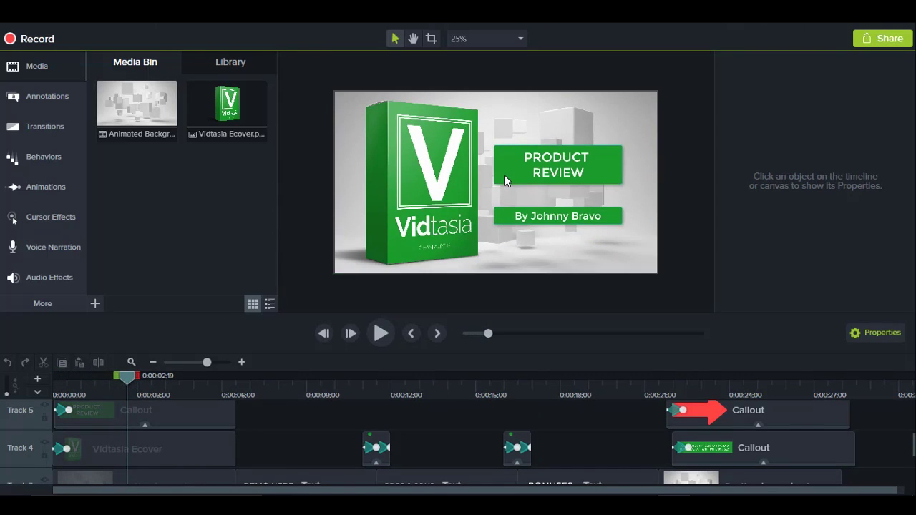
- Preview the title frame at 0:00:02;10 and select the Vidtasia Ecover image in the Media Bin
left_click(119, 378)
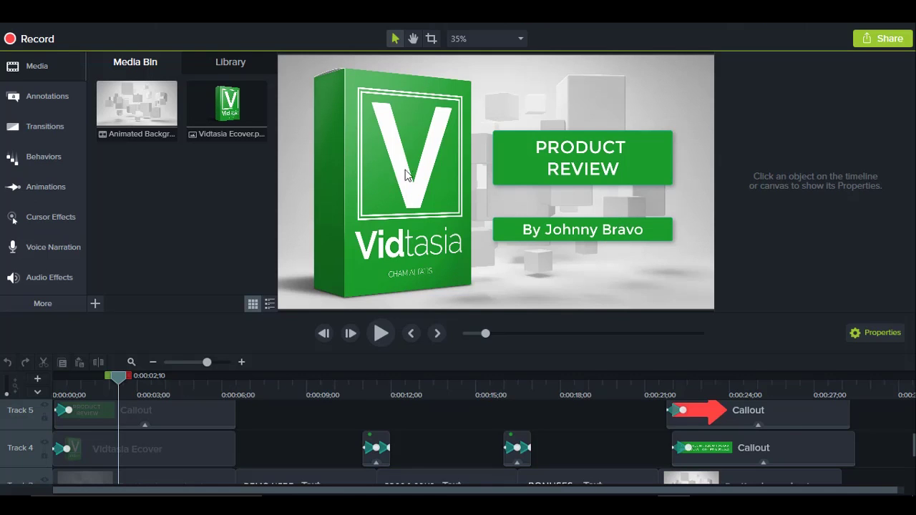
left_click(227, 107)
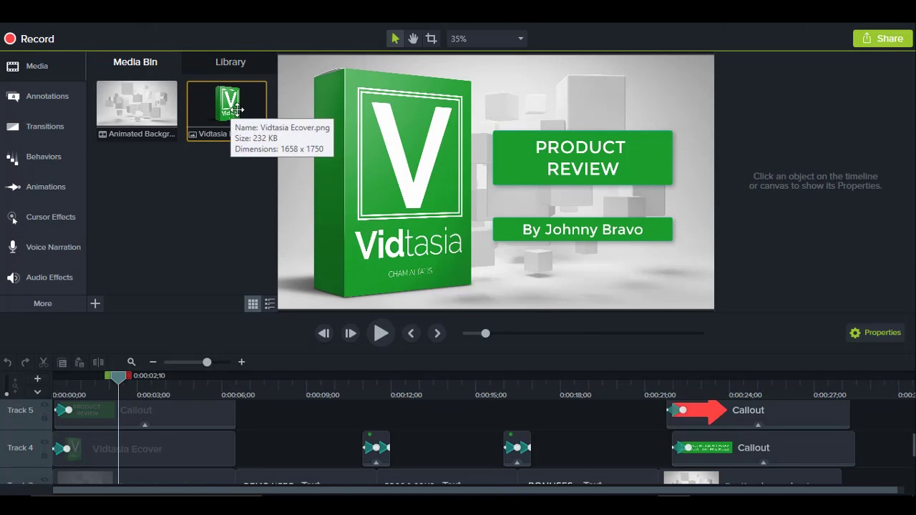
right_click(242, 113)
left_click(315, 175)
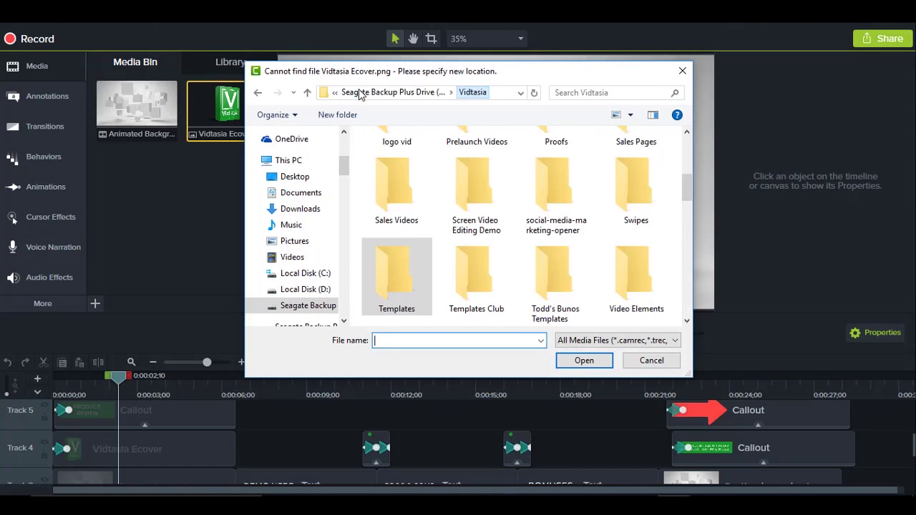
scroll(540, 244, "down", 5)
scroll(540, 246, "up", 1)
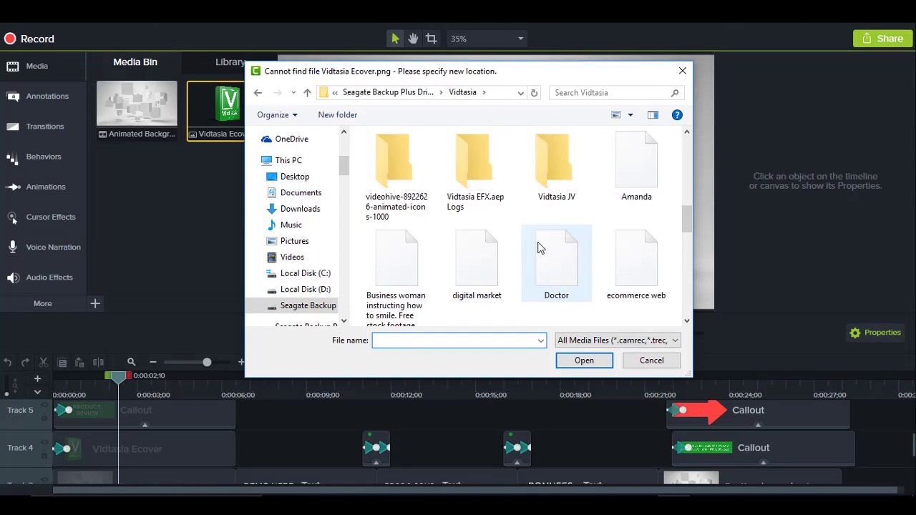
scroll(536, 250, "down", 1)
scroll(535, 251, "down", 1)
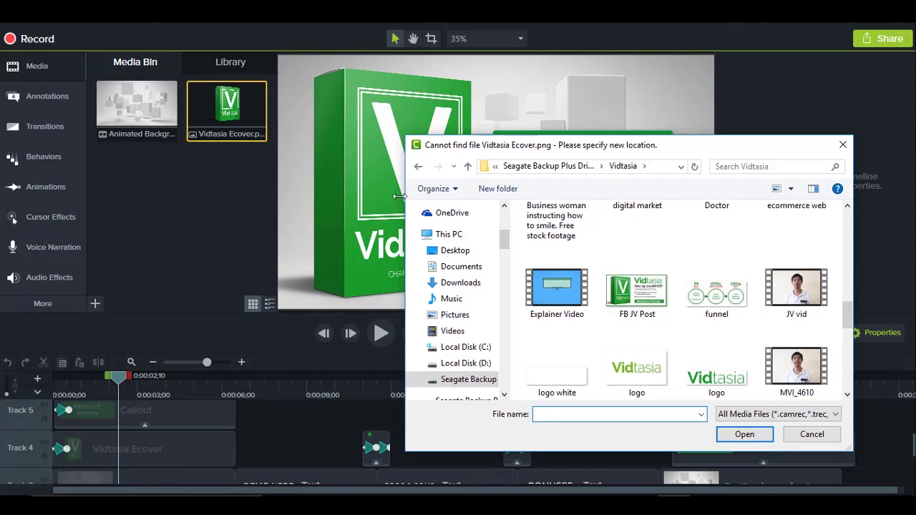
scroll(722, 297, "down", 1)
scroll(724, 299, "down", 1)
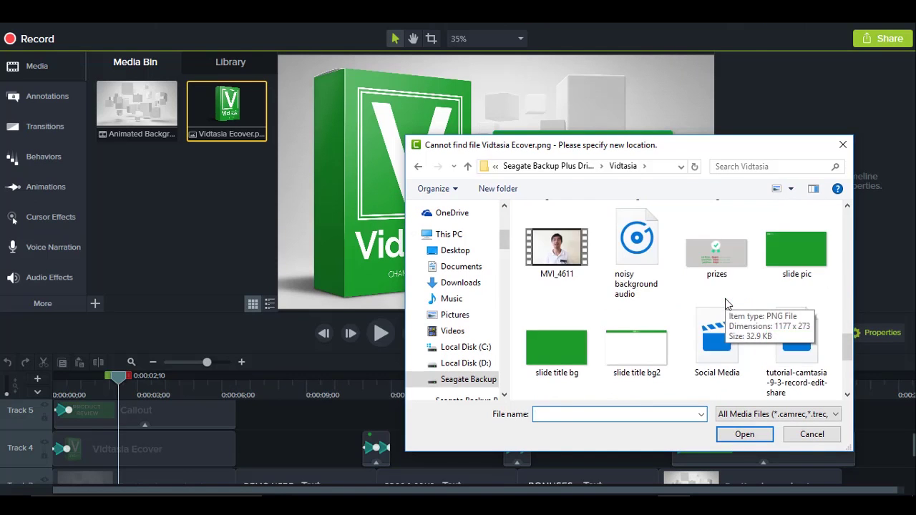
scroll(722, 317, "up", 1)
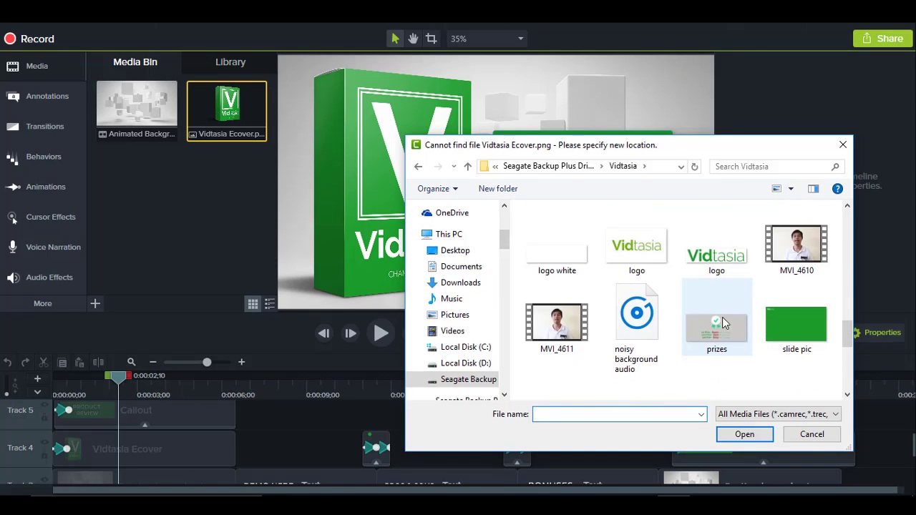
left_click(812, 434)
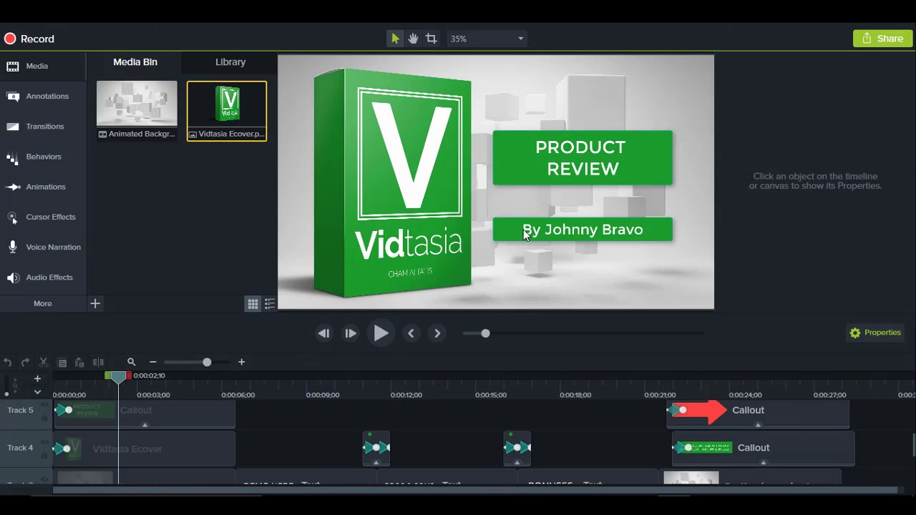